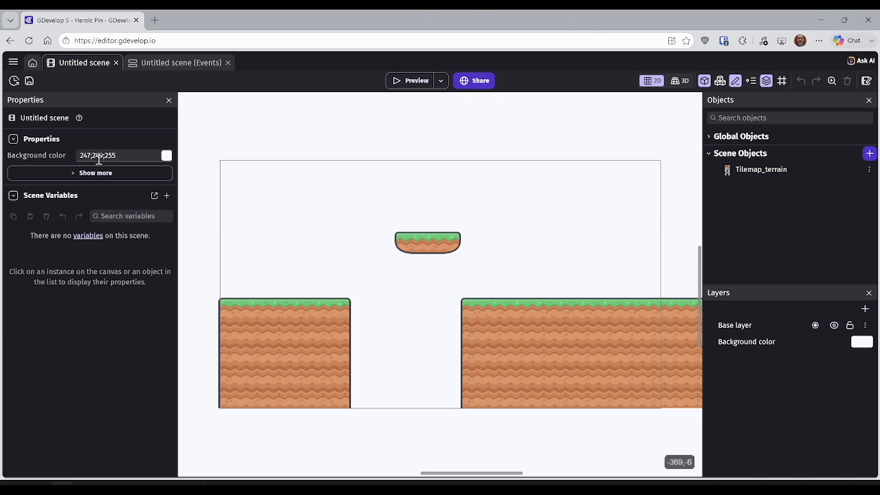
Fill the lower three tile rows of the gap in Tilemap_terrain with plain dirt tiles, covering the bordering edge tiles
{"action": "left_click", "coordinate": [538, 333]}
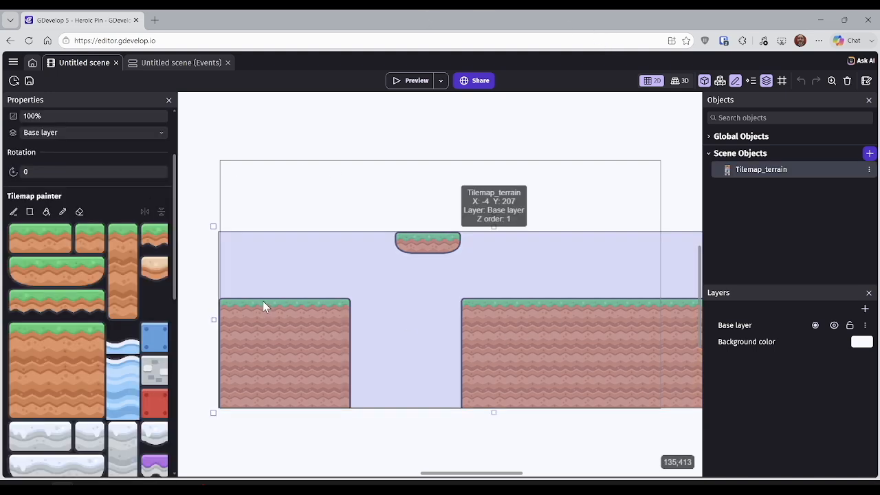
{"action": "left_click", "coordinate": [56, 368]}
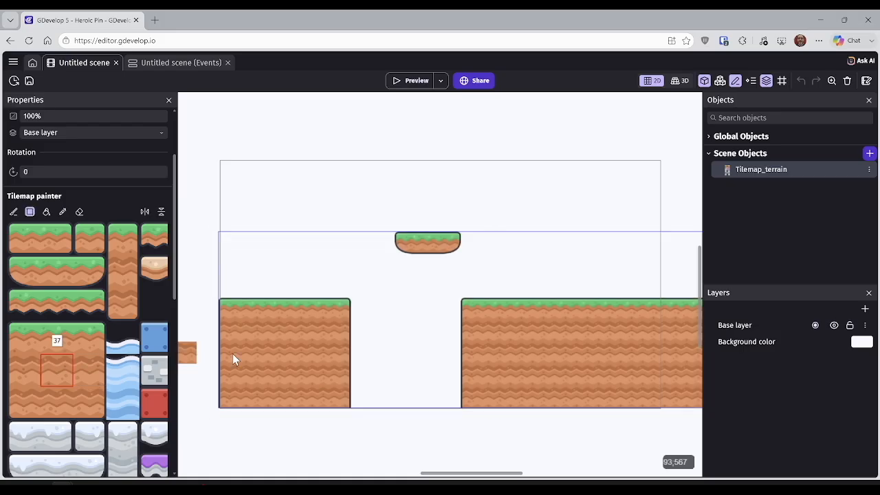
{"action": "left_click_drag", "start_coordinate": [356, 348], "coordinate": [455, 403]}
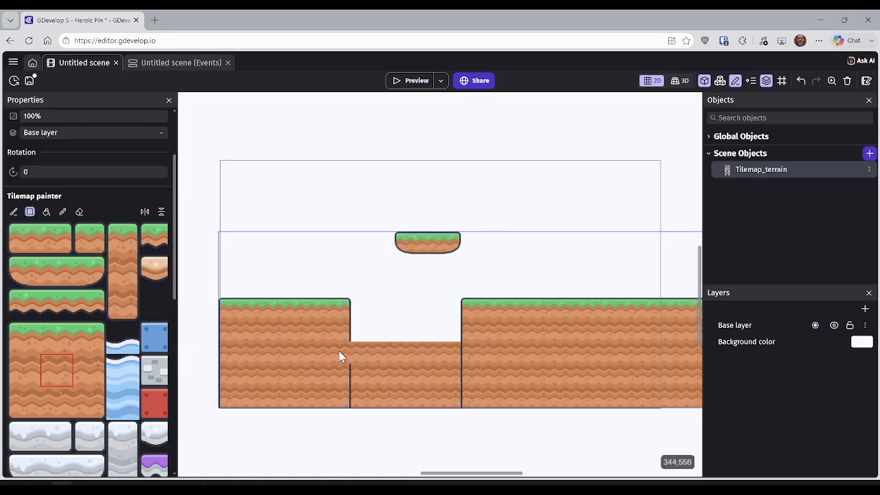
{"action": "left_click_drag", "start_coordinate": [415, 358], "coordinate": [467, 399]}
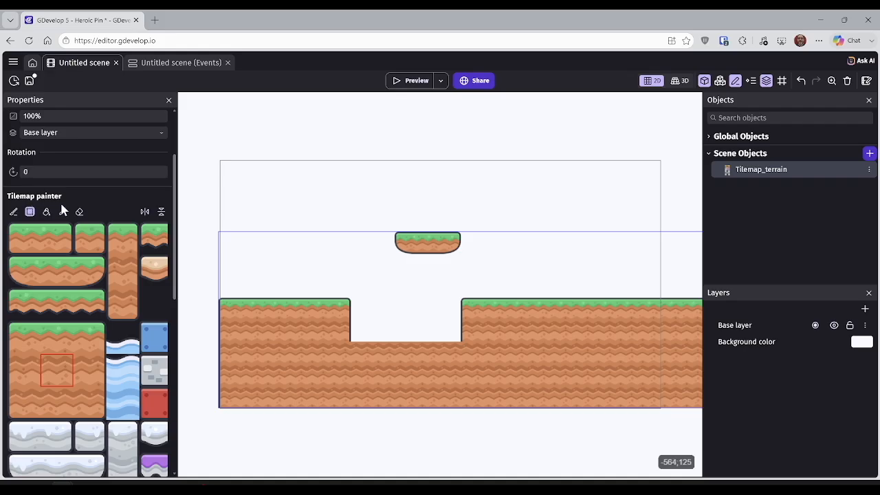
{"action": "left_click", "coordinate": [30, 211]}
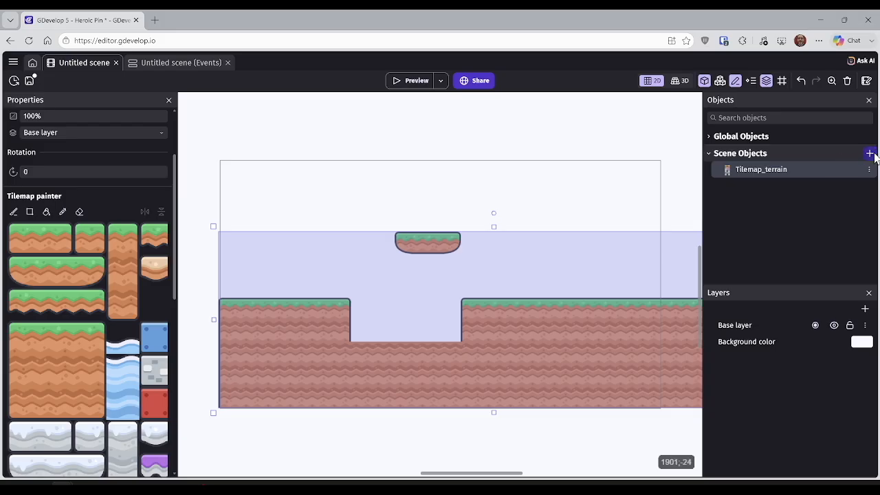
Search the asset store for free "platform" packs for a new object and open the Kenney New Platformer pack
{"action": "left_click", "coordinate": [870, 153]}
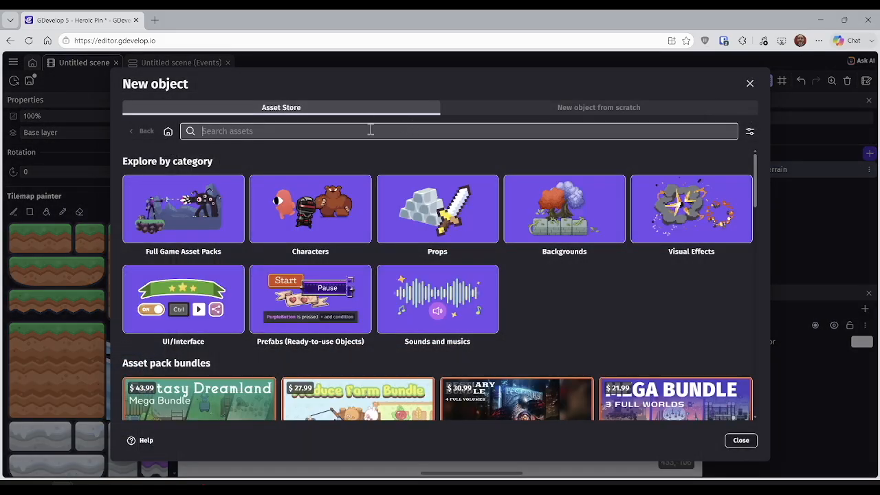
{"action": "left_click", "coordinate": [374, 131]}
{"action": "type", "text": "platform"}
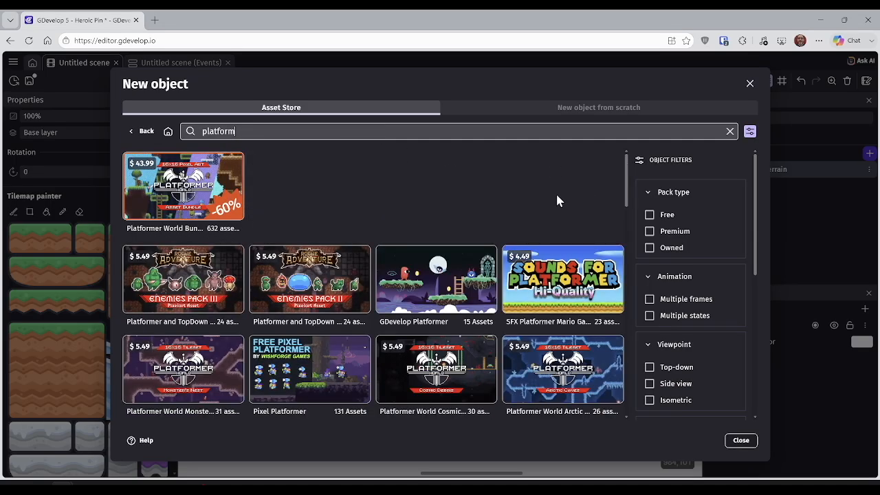
{"action": "left_click", "coordinate": [649, 214]}
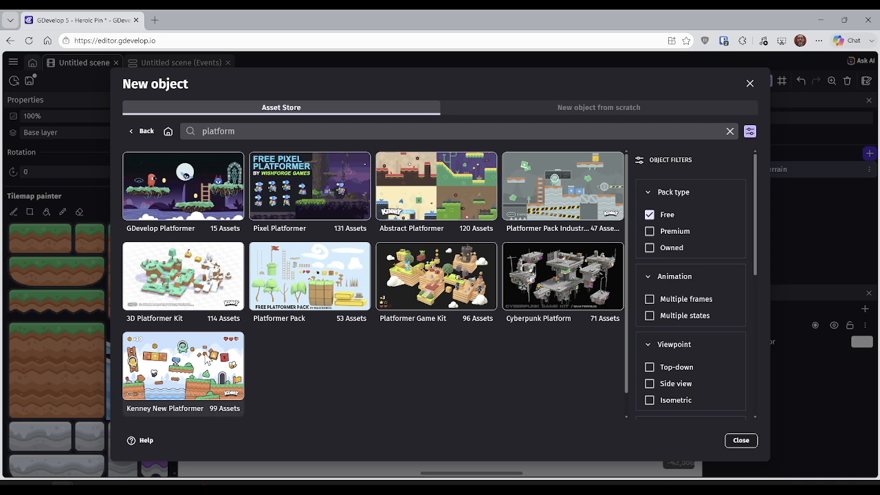
{"action": "left_click", "coordinate": [203, 350]}
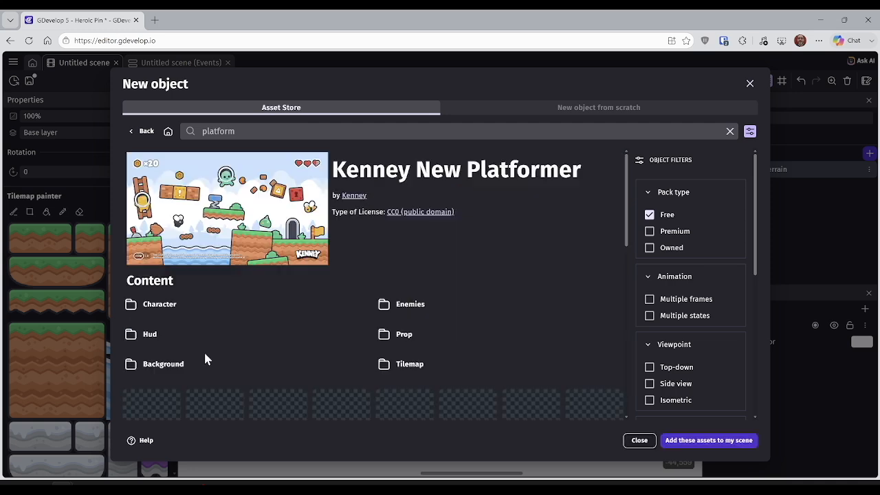
Check the animation list of the pack's character green and add that character to the scene objects
{"action": "left_click", "coordinate": [163, 308]}
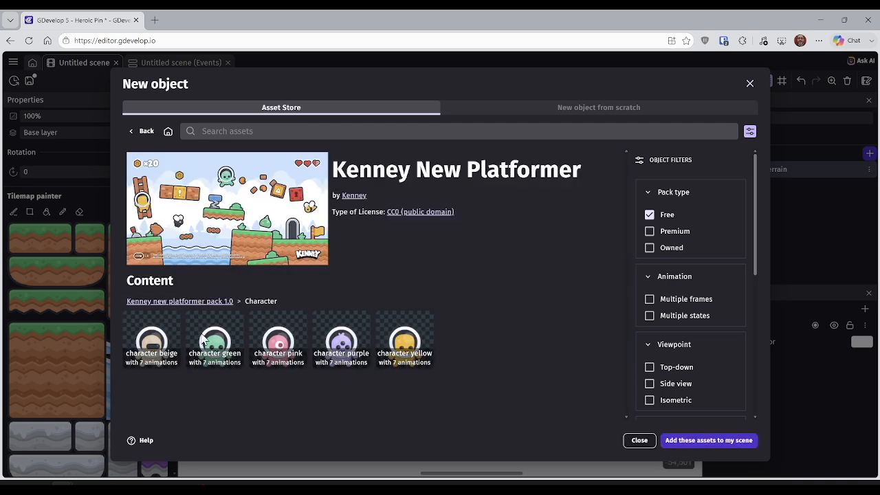
{"action": "left_click", "coordinate": [204, 340]}
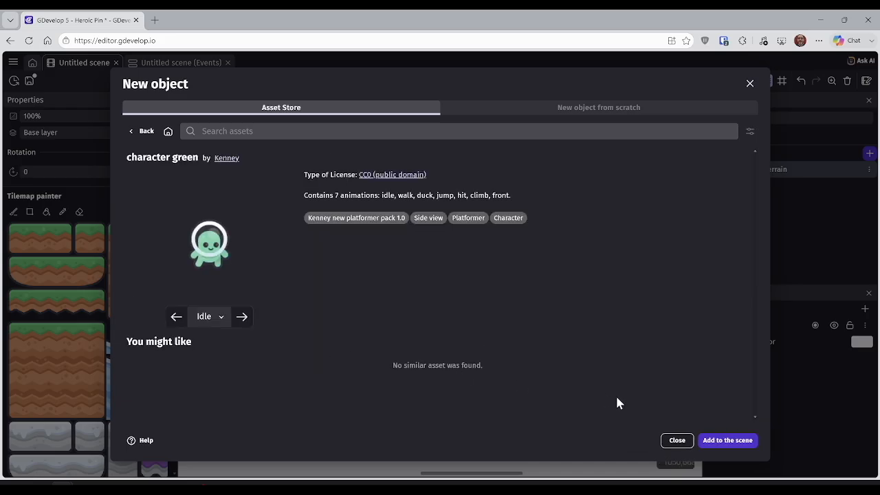
{"action": "left_click", "coordinate": [219, 321]}
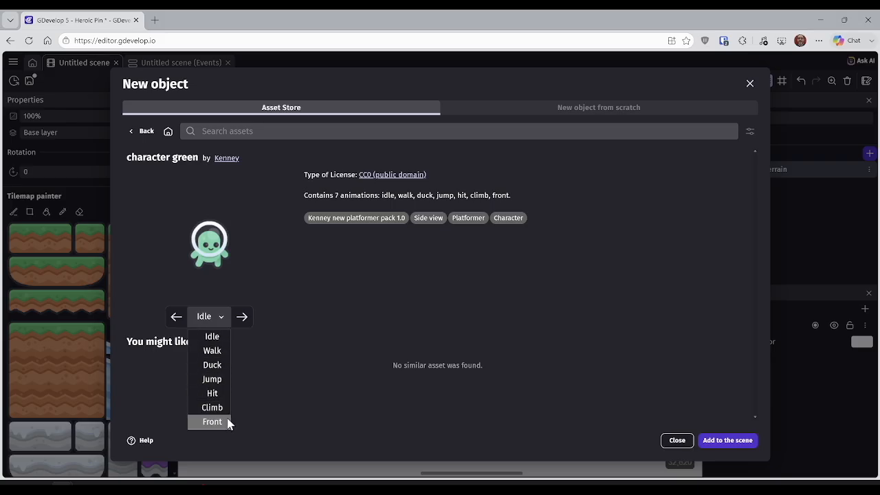
{"action": "left_click", "coordinate": [492, 340]}
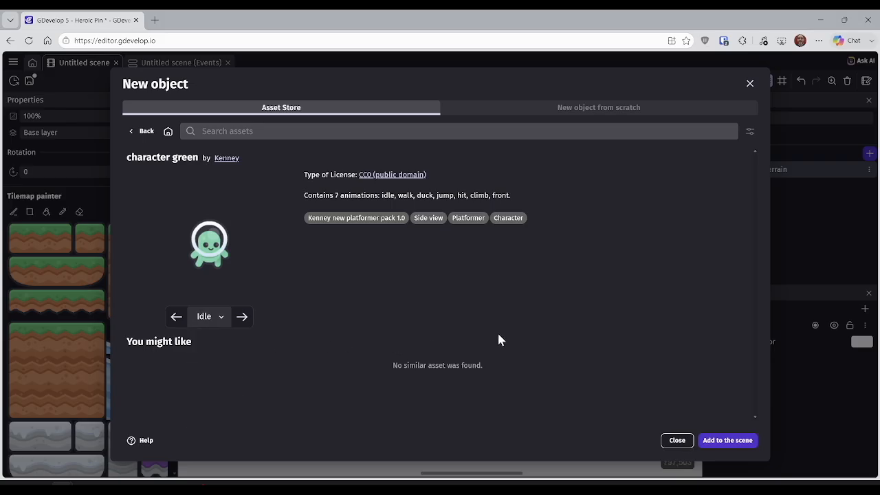
{"action": "left_click", "coordinate": [728, 441]}
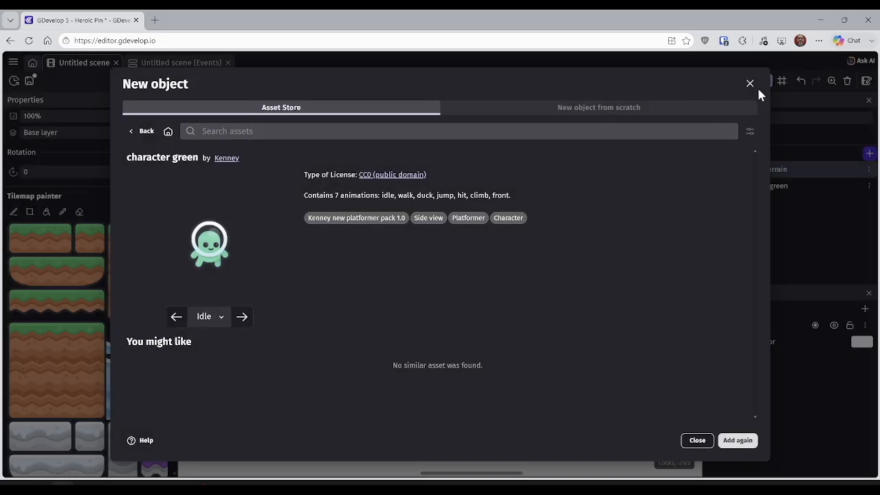
{"action": "left_click", "coordinate": [696, 440]}
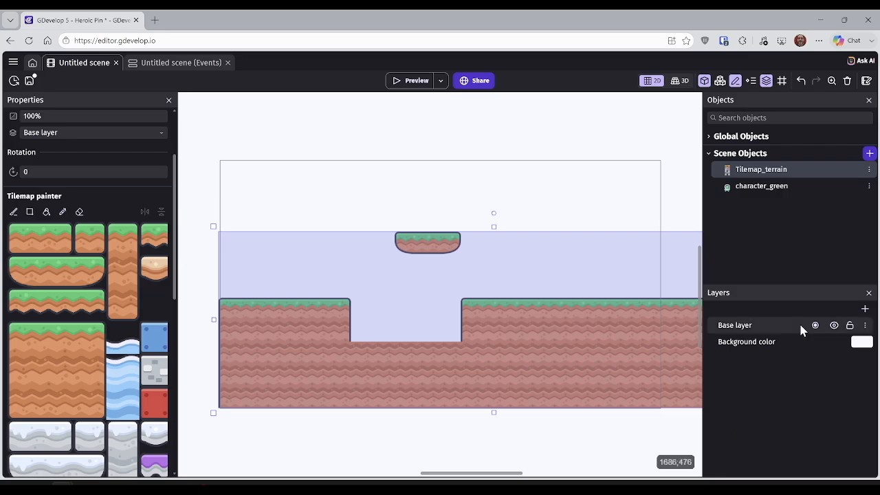
Rename the character_green object to Player
{"action": "left_click", "coordinate": [807, 194]}
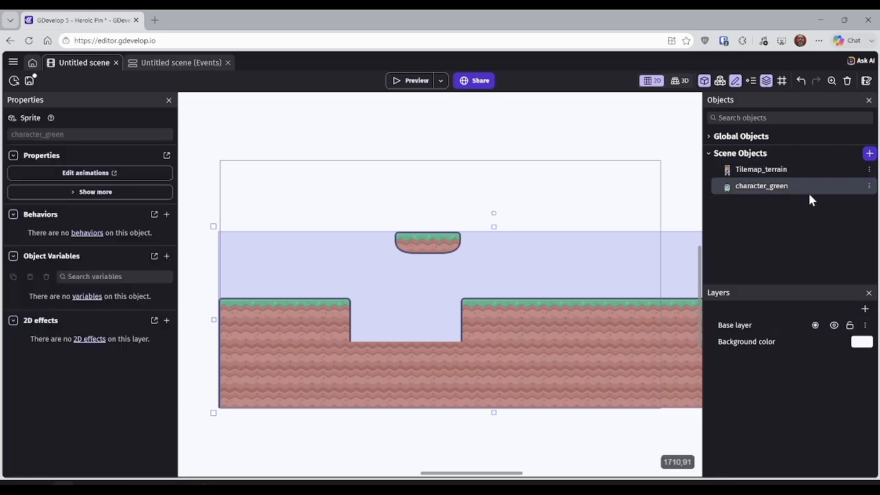
{"action": "left_click", "coordinate": [869, 187]}
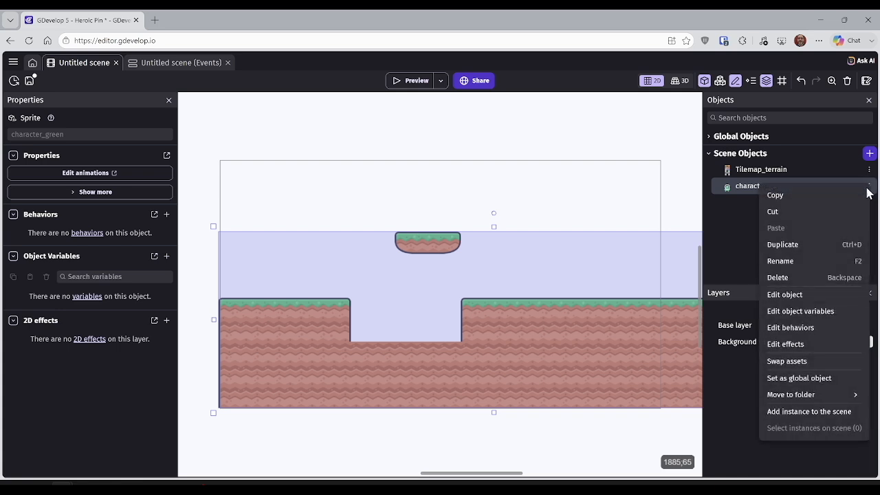
{"action": "left_click", "coordinate": [834, 267]}
{"action": "type", "text": "Play"}
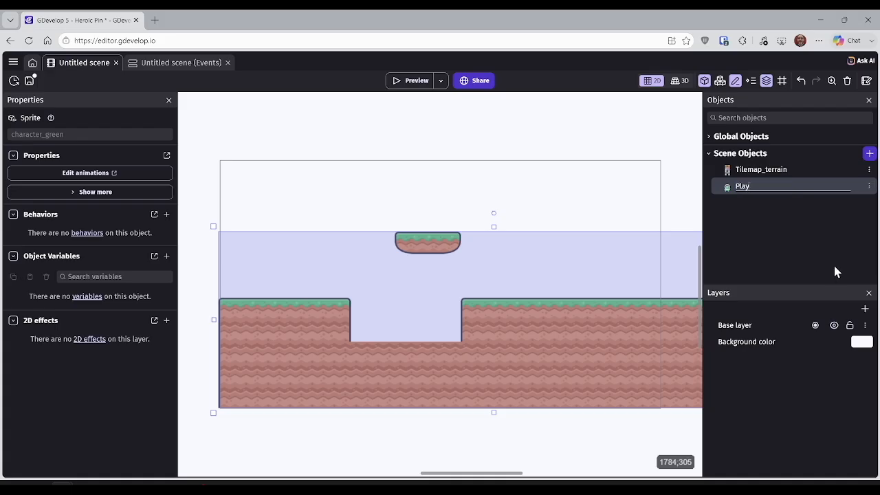
{"action": "type", "text": "er"}
{"action": "key", "text": "Return"}
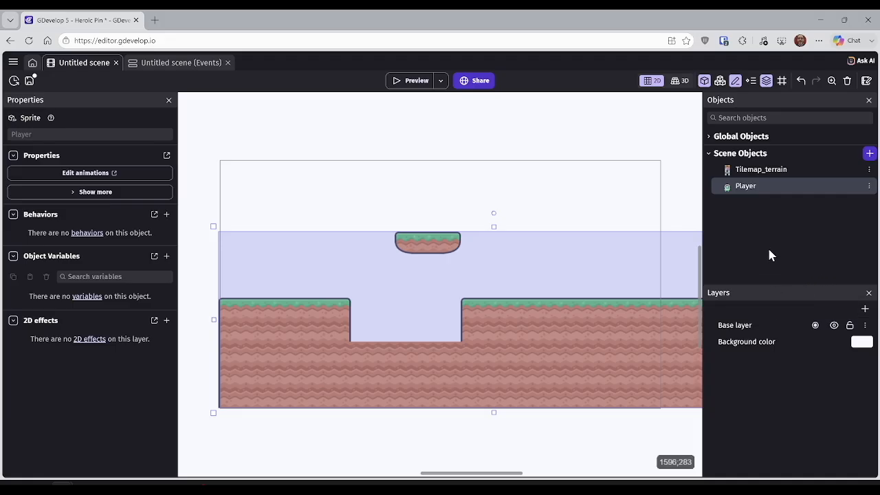
Place a Player instance on the grass of the first ground block, at about X 33, Y 269
{"action": "left_click", "coordinate": [754, 192]}
{"action": "mouse_move", "coordinate": [754, 191]}
{"action": "left_mouse_down"}
{"action": "mouse_move", "coordinate": [530, 251]}
{"action": "mouse_move", "coordinate": [405, 264]}
{"action": "mouse_move", "coordinate": [231, 260]}
{"action": "left_mouse_up"}
{"action": "left_click", "coordinate": [444, 224]}
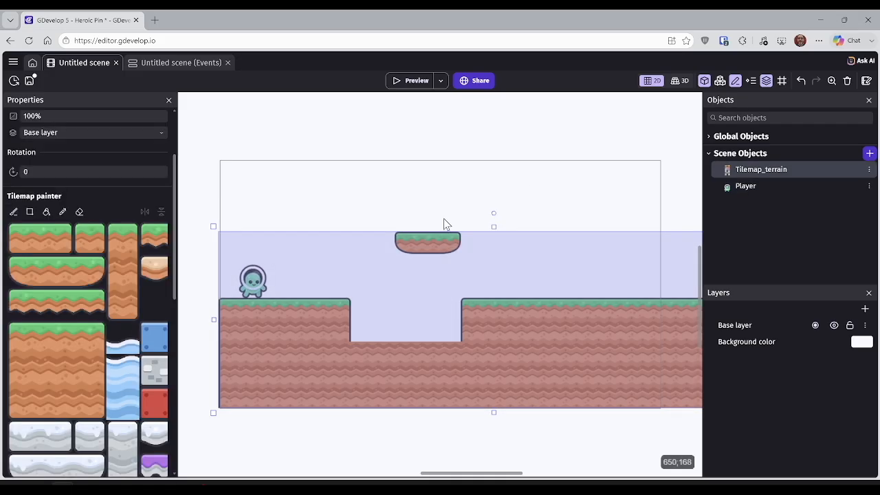
{"action": "left_click", "coordinate": [453, 124]}
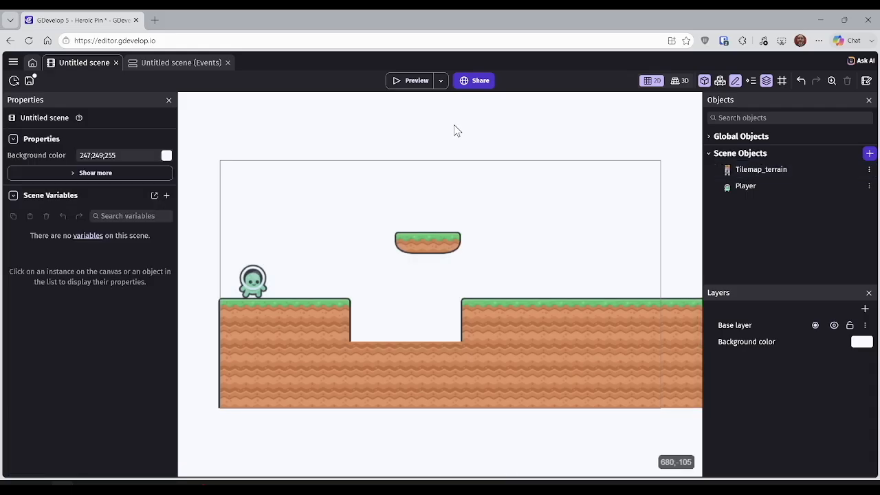
{"action": "left_click", "coordinate": [258, 279]}
{"action": "left_click_drag", "start_coordinate": [257, 280], "coordinate": [258, 278]}
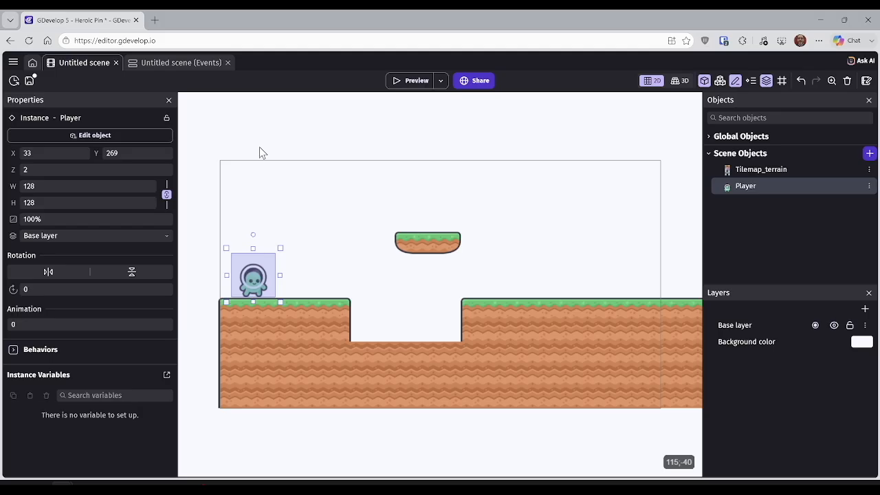
Create the first event in the scene's event sheet with a Key pressed condition for the Space key
{"action": "left_click", "coordinate": [156, 67]}
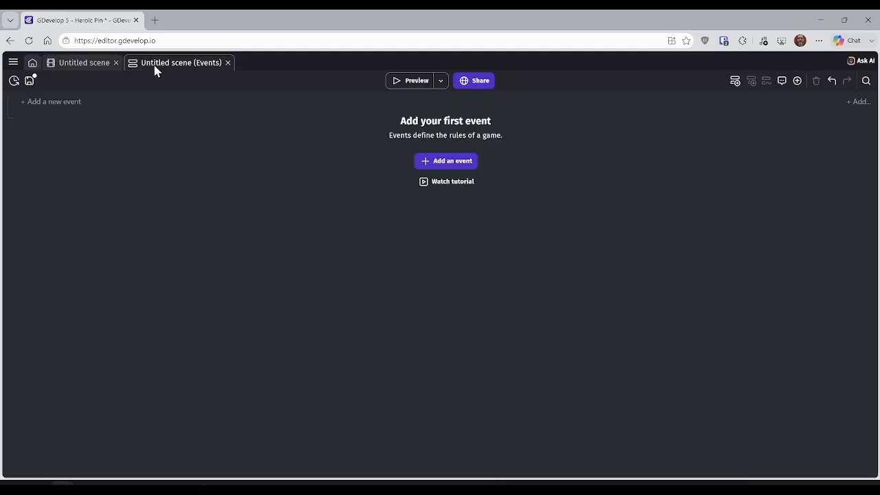
{"action": "left_click", "coordinate": [69, 103]}
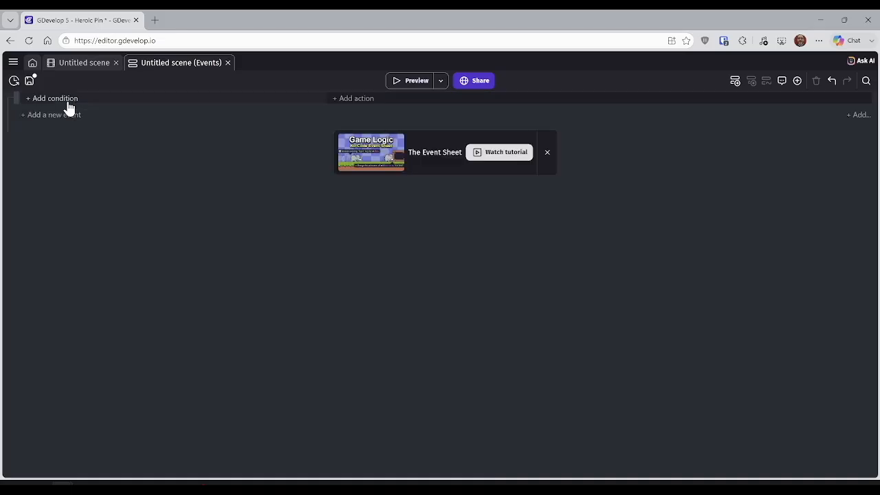
{"action": "left_click", "coordinate": [69, 103]}
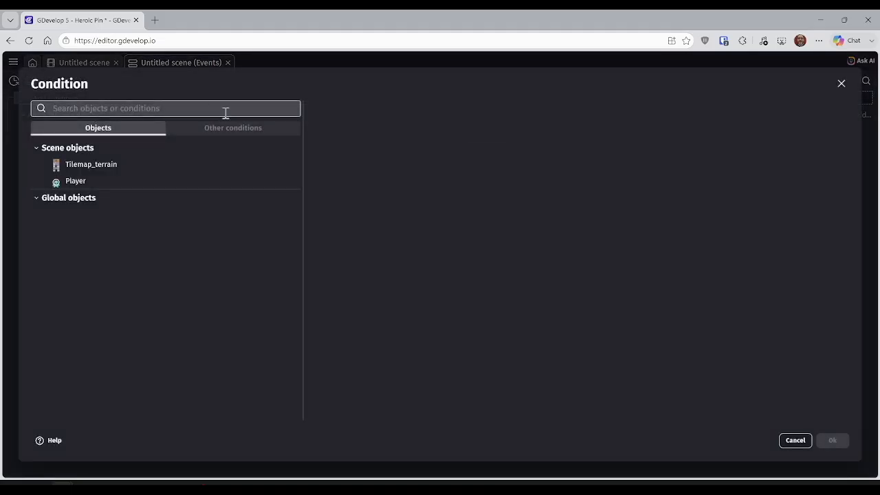
{"action": "type", "text": "press"}
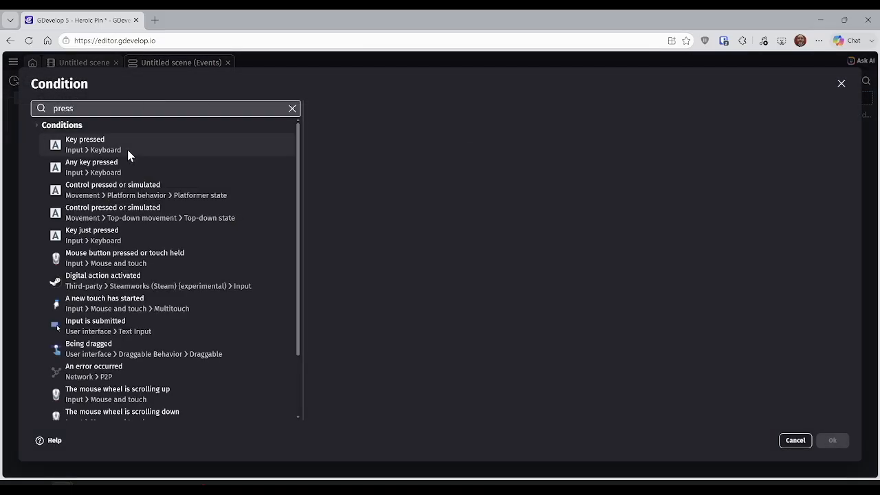
{"action": "left_click", "coordinate": [128, 151]}
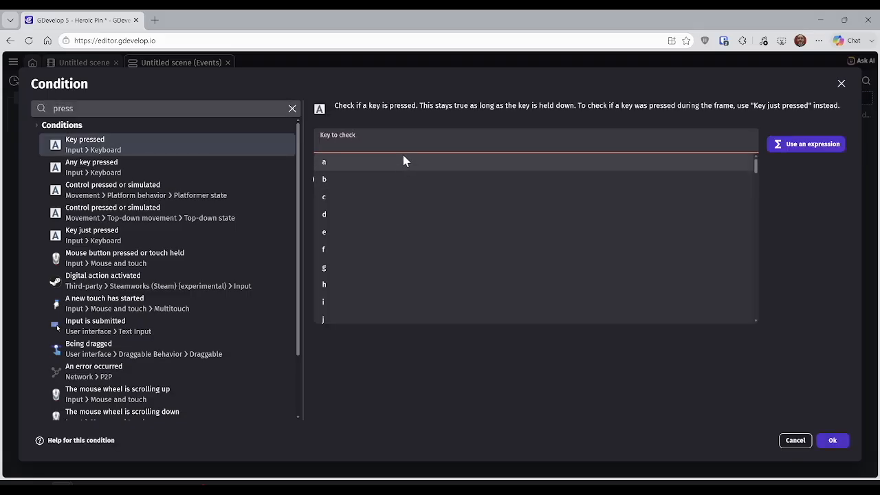
{"action": "type", "text": "space"}
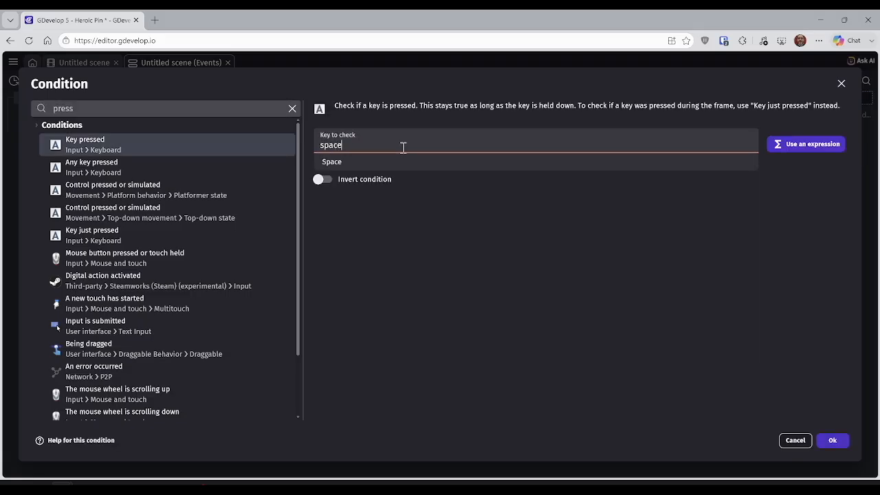
{"action": "left_click", "coordinate": [389, 163]}
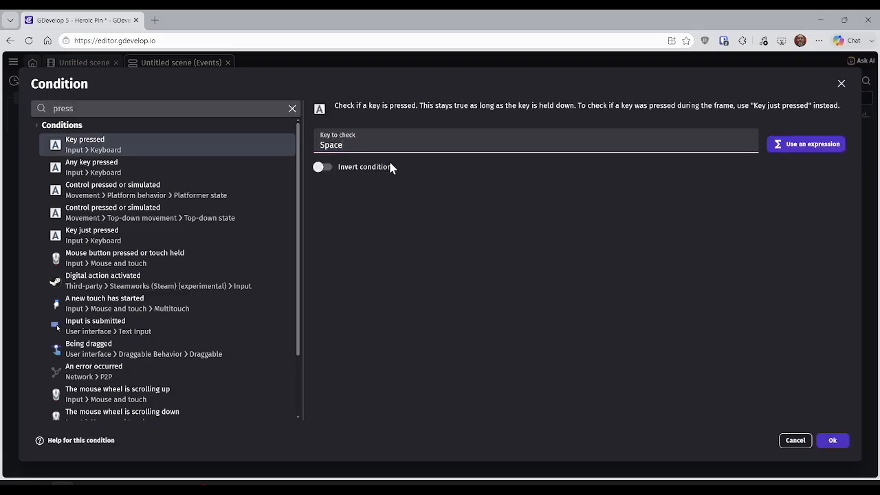
{"action": "left_click", "coordinate": [832, 440]}
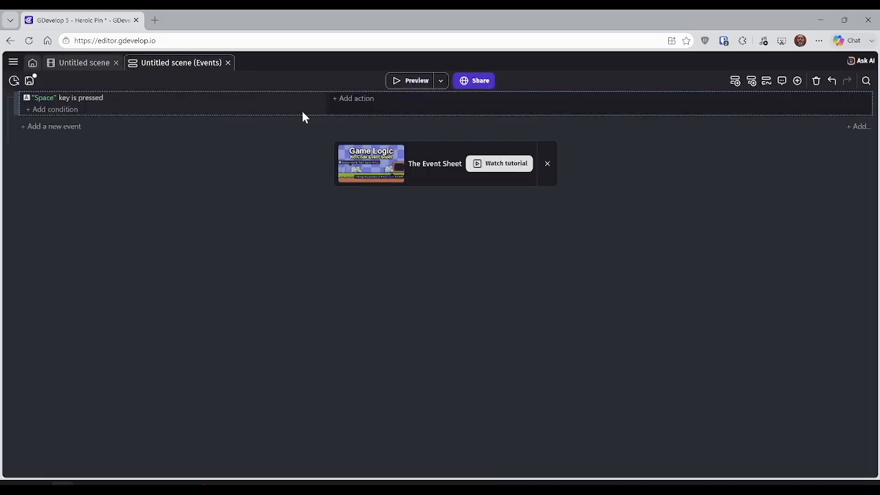
Give the Space key event an Add a force action on Player with an instant X speed of 0 and Y speed of 10, and preview it
{"action": "left_click", "coordinate": [356, 101]}
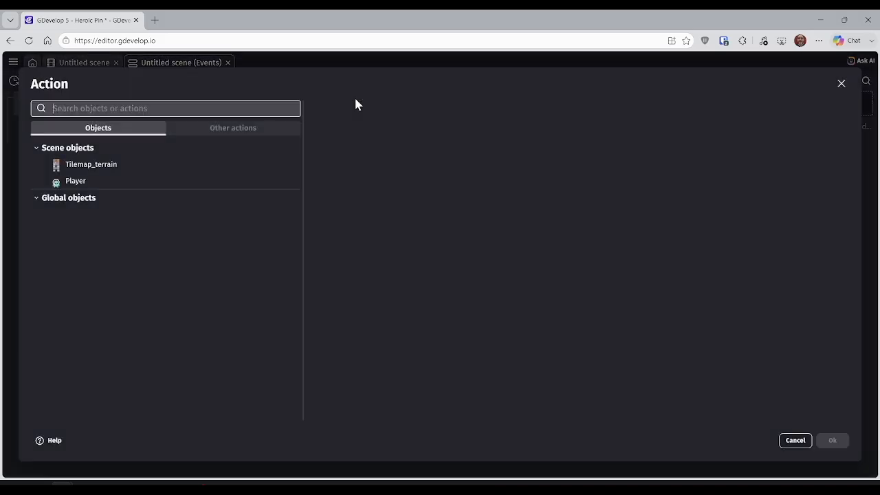
{"action": "left_click", "coordinate": [131, 179]}
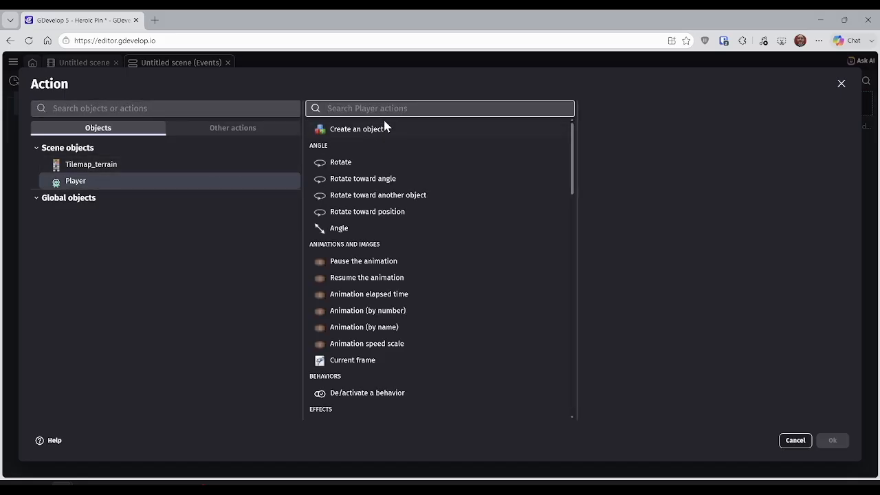
{"action": "type", "text": "for"}
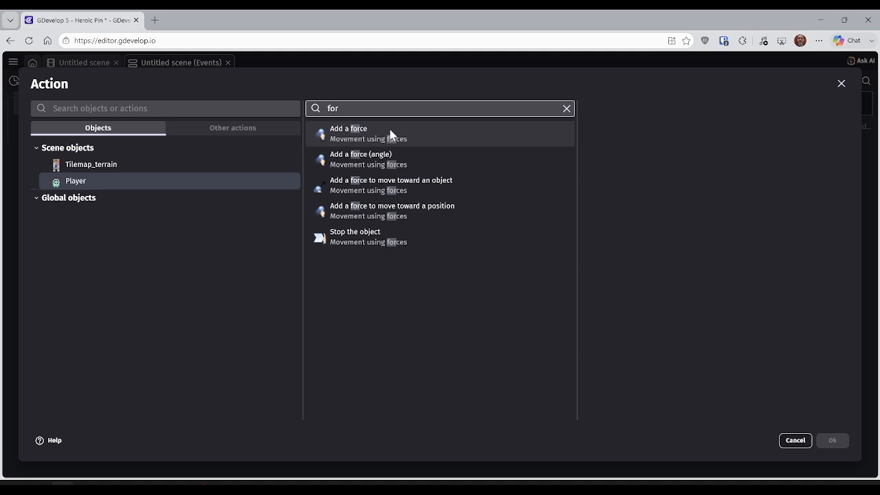
{"action": "left_click", "coordinate": [390, 134]}
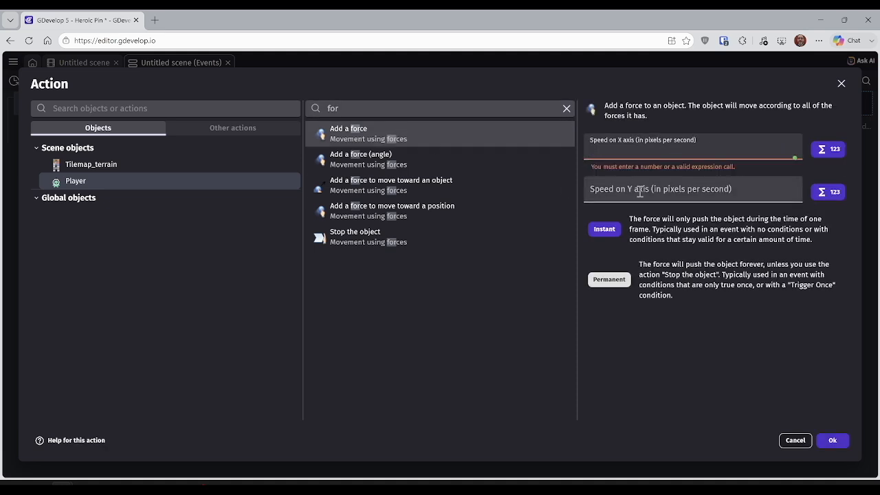
{"action": "type", "text": "0"}
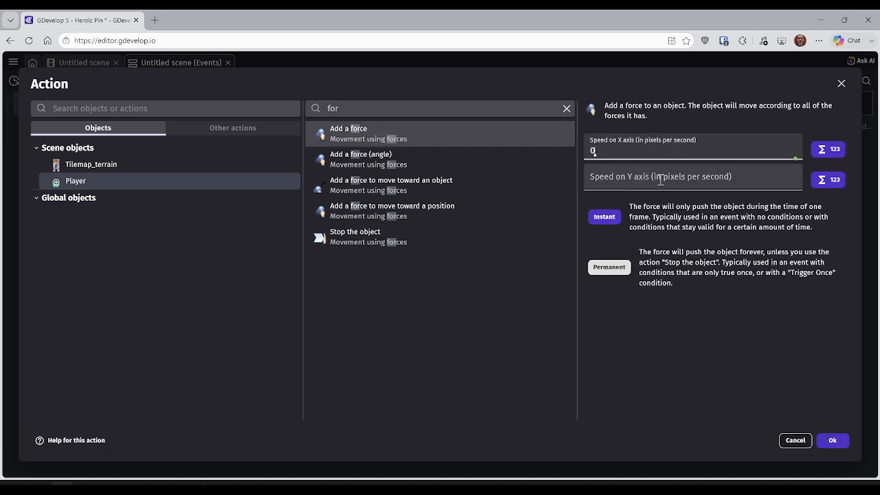
{"action": "left_click", "coordinate": [656, 180]}
{"action": "type", "text": "10"}
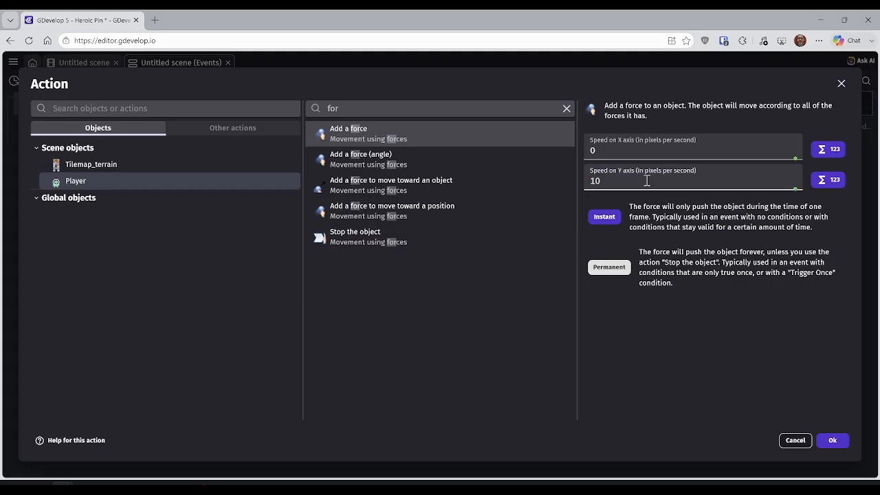
{"action": "left_click", "coordinate": [833, 440]}
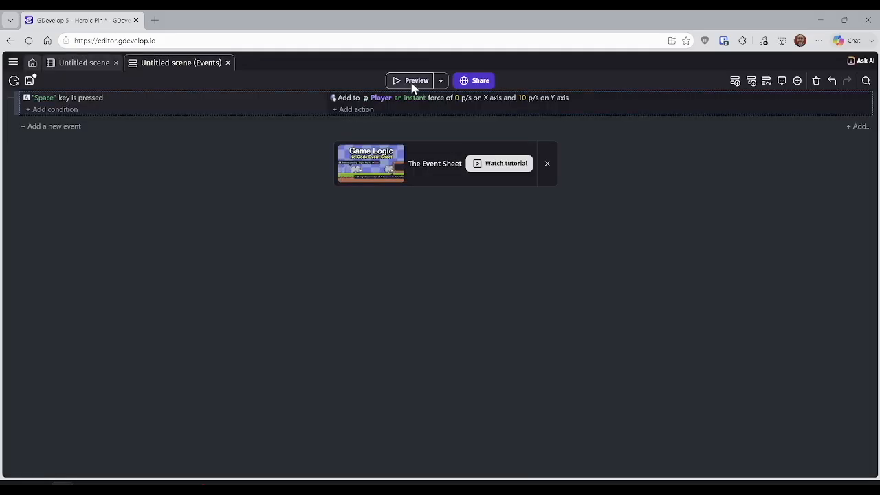
{"action": "left_click", "coordinate": [413, 83]}
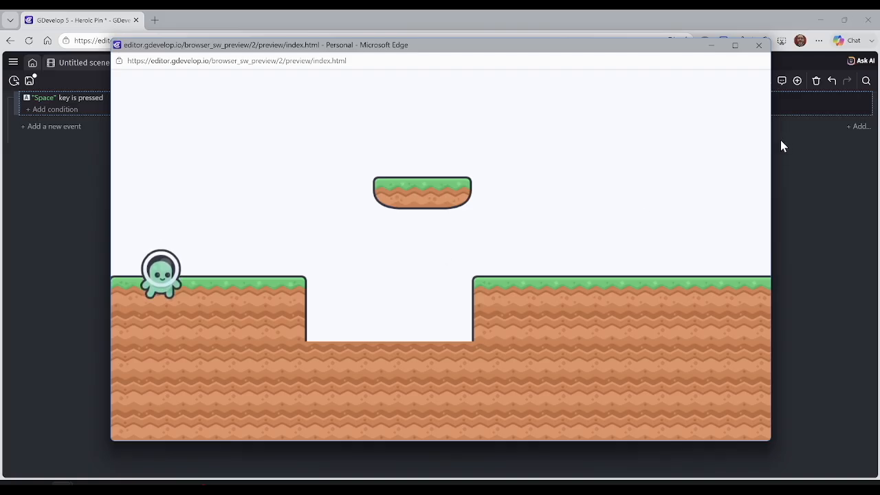
{"action": "left_click", "coordinate": [758, 45]}
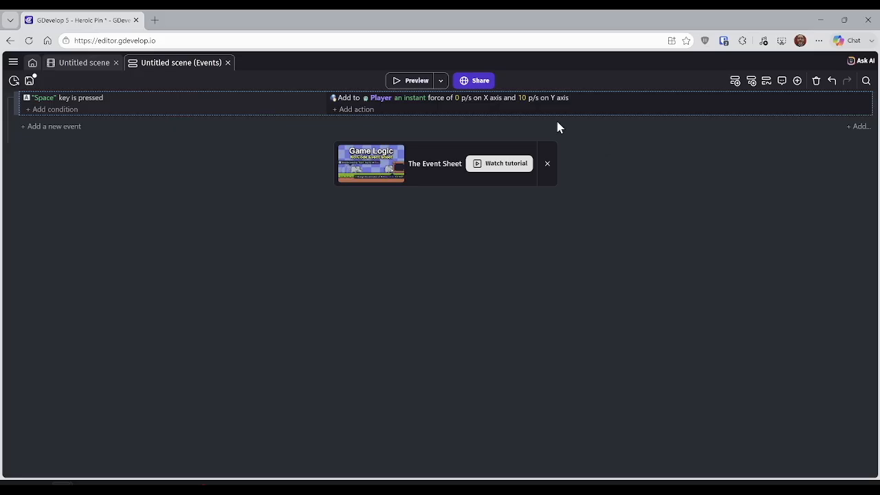
Set the Y axis speed of the Player force action to -100 pixels per second
{"action": "left_click", "coordinate": [520, 99]}
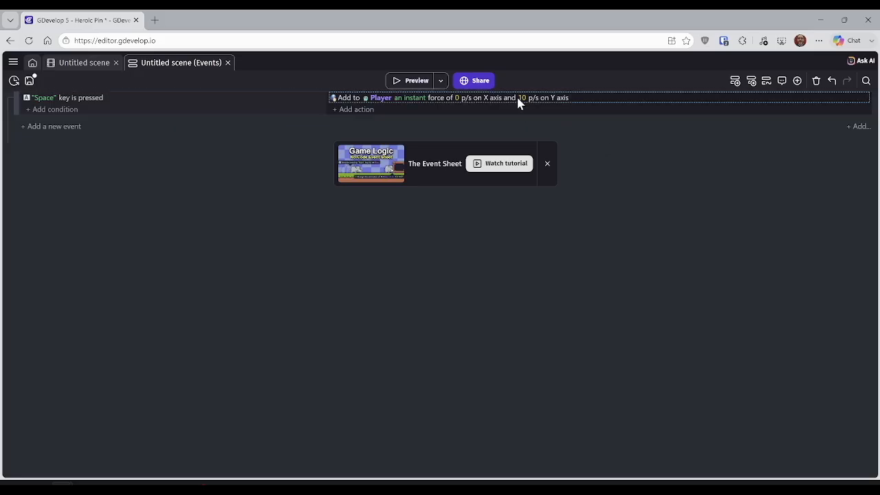
{"action": "double_click", "coordinate": [521, 100]}
{"action": "left_click", "coordinate": [592, 181]}
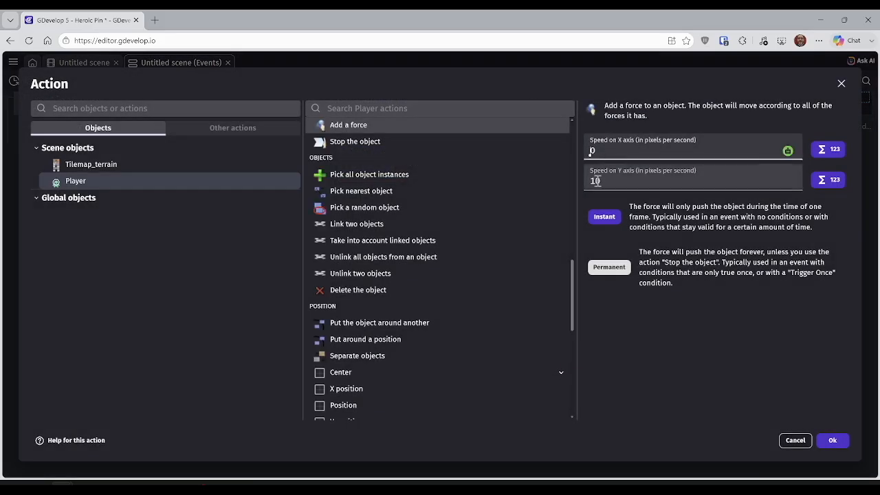
{"action": "type", "text": "-1"}
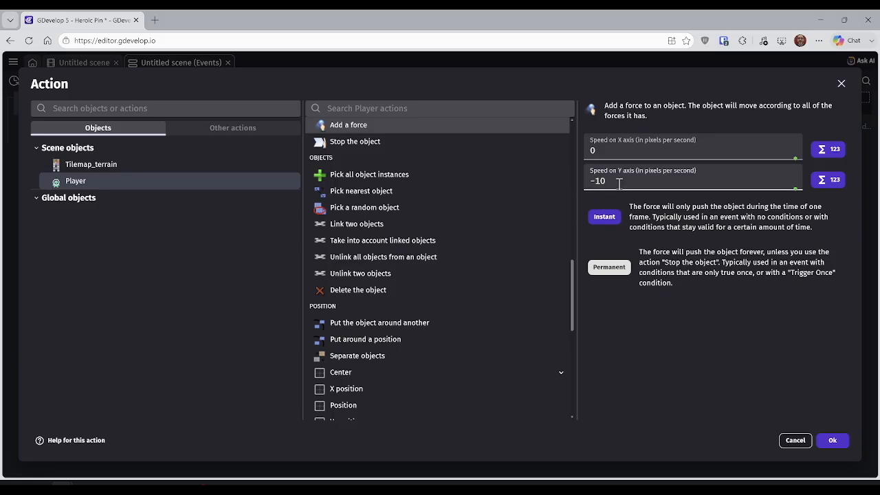
{"action": "type", "text": "0"}
{"action": "key", "text": "Return"}
Preview the game, test the Player's reaction to the Space key, and close the preview
{"action": "left_click", "coordinate": [409, 85]}
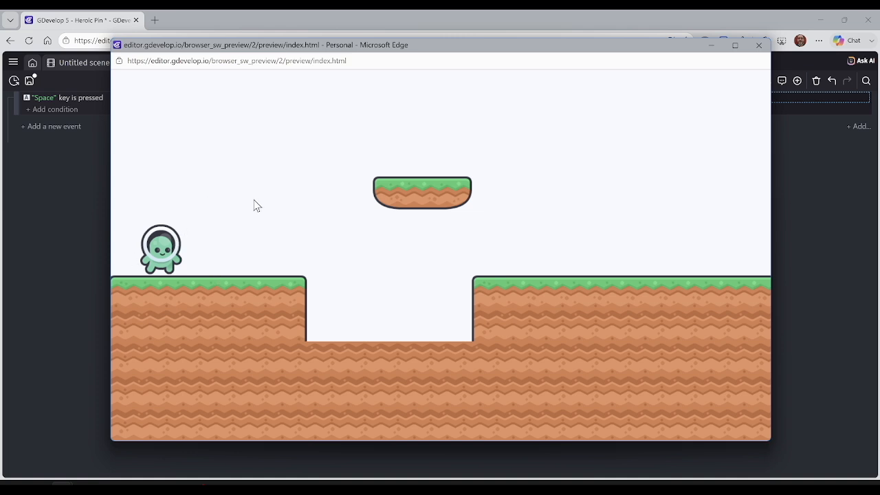
{"action": "key", "text": "space"}
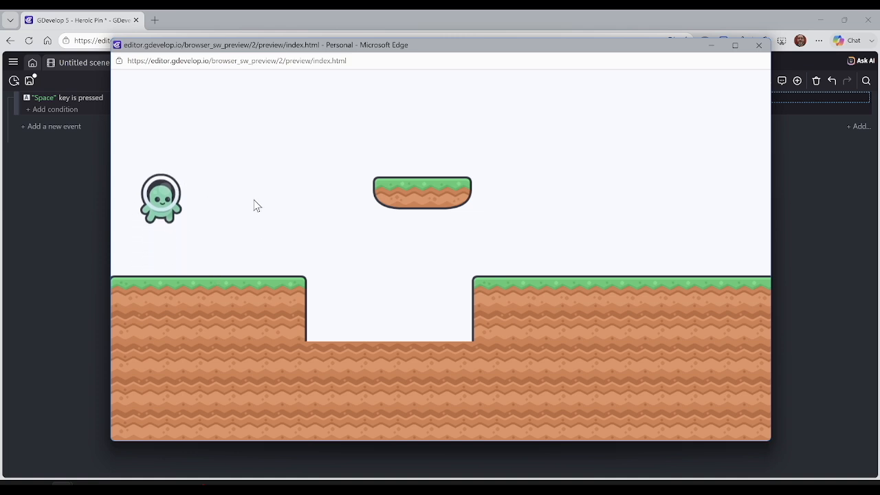
{"action": "left_click", "coordinate": [759, 45]}
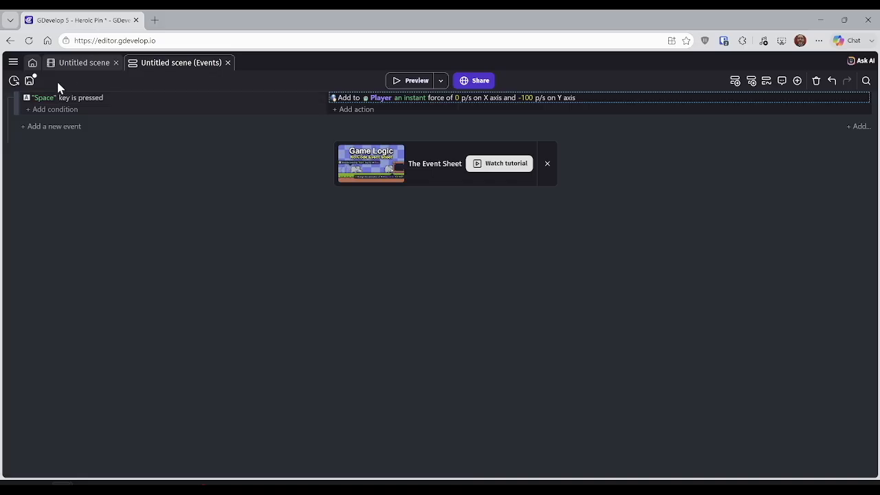
Delete the Space key event from the event sheet and return to the scene layout
{"action": "left_click", "coordinate": [15, 102]}
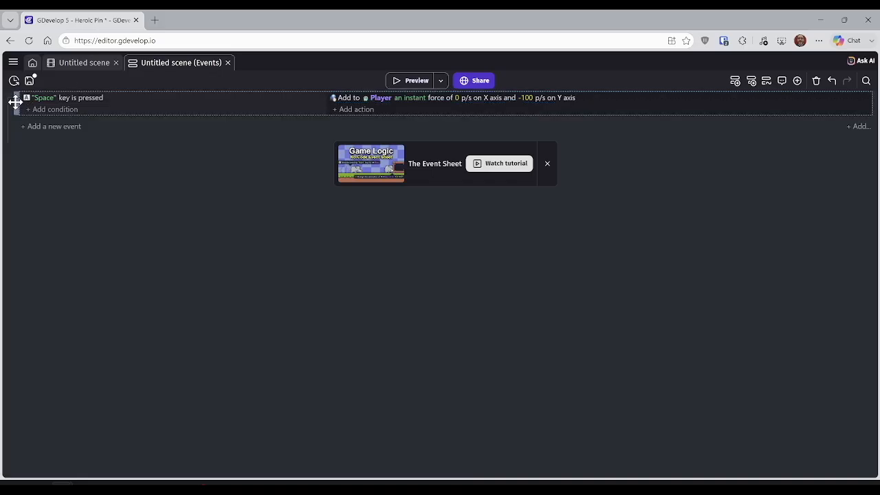
{"action": "key", "text": "Delete"}
{"action": "left_click", "coordinate": [82, 64]}
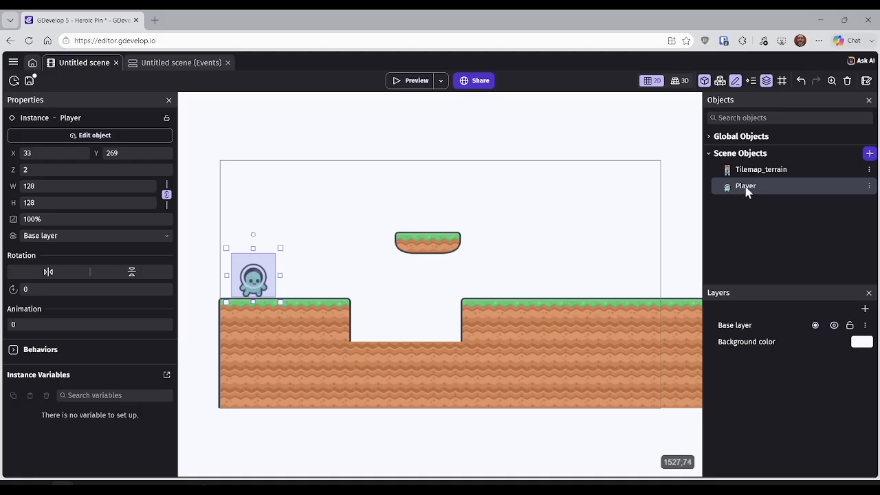
Add the Platformer character behavior from the Movement category to the Player object, review its default settings, and apply it
{"action": "double_click", "coordinate": [262, 283]}
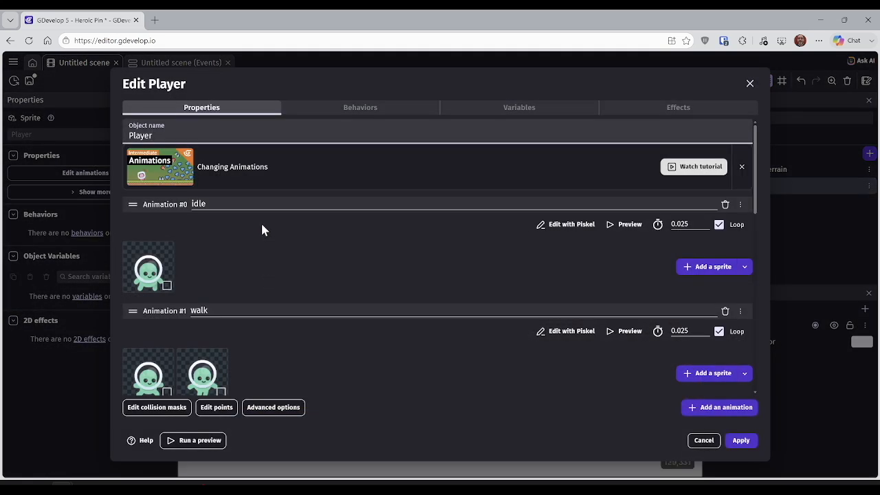
{"action": "left_click", "coordinate": [349, 110]}
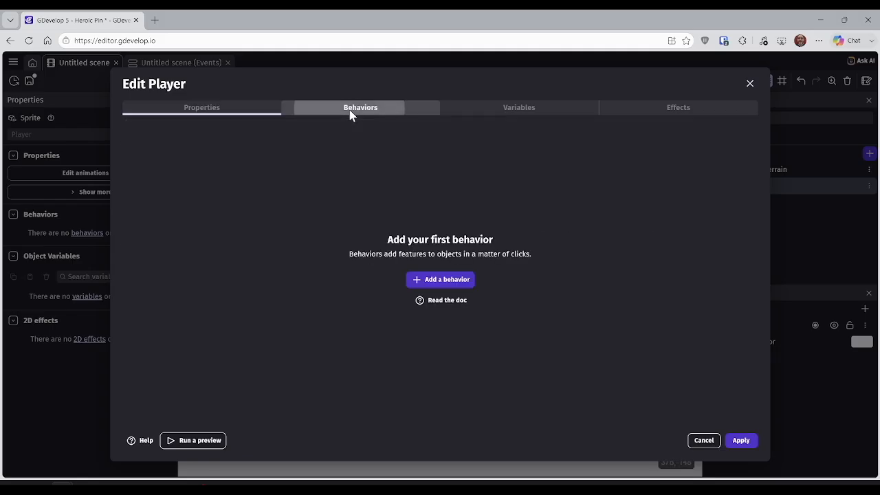
{"action": "left_click", "coordinate": [454, 281]}
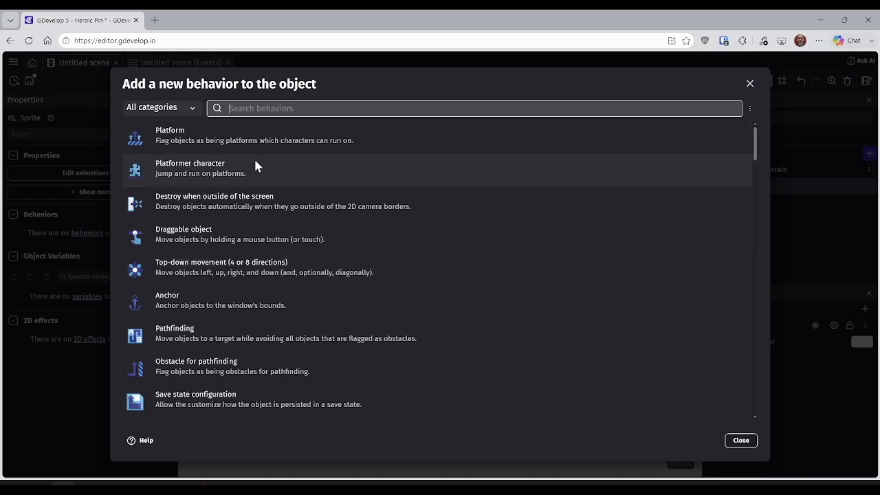
{"action": "left_click", "coordinate": [176, 109]}
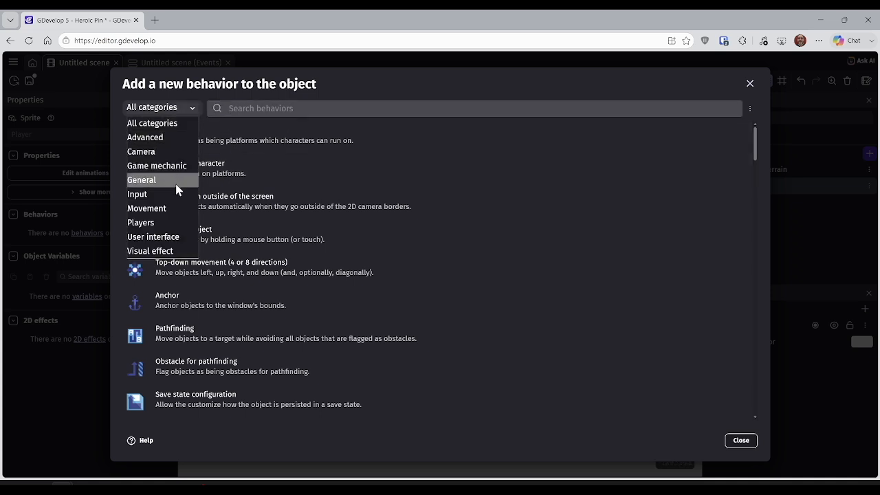
{"action": "left_click", "coordinate": [180, 209]}
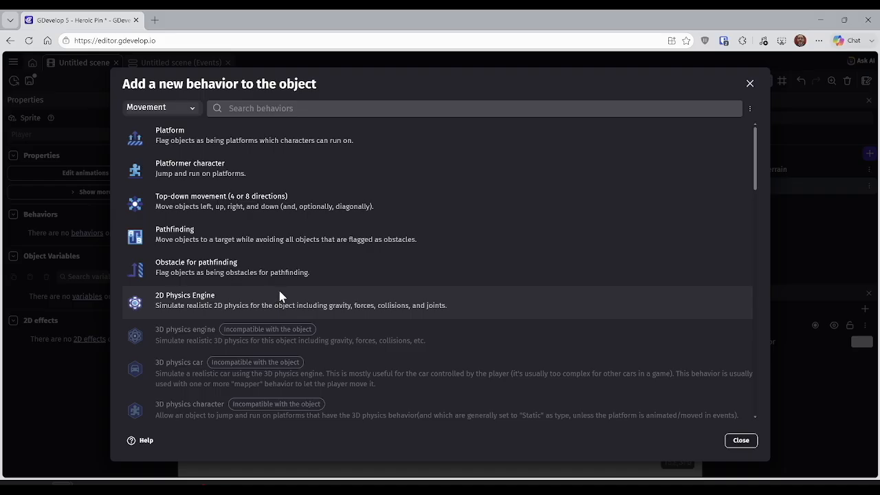
{"action": "left_click", "coordinate": [295, 175]}
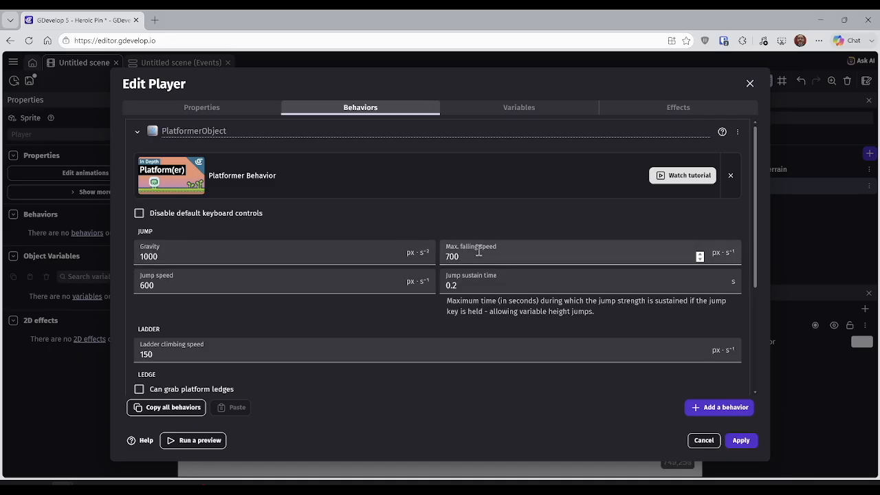
{"action": "mouse_move", "coordinate": [420, 284]}
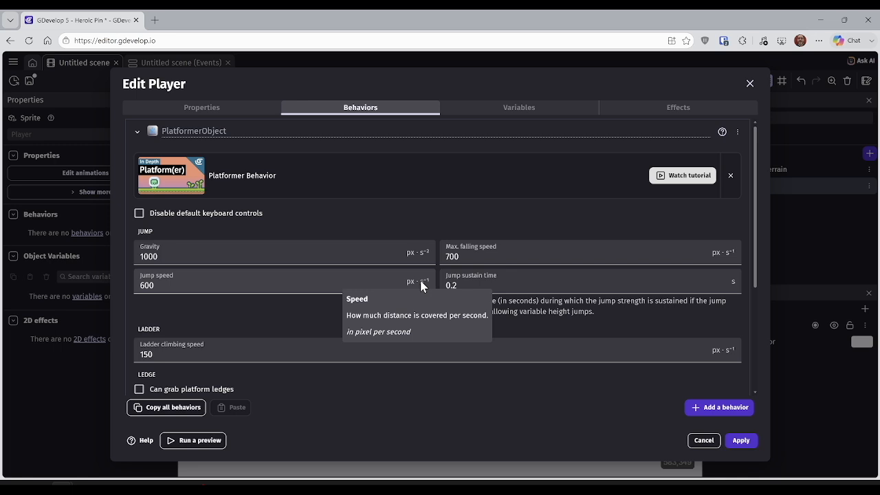
{"action": "scroll", "coordinate": [412, 305], "scroll_direction": "down", "scroll_amount": 1}
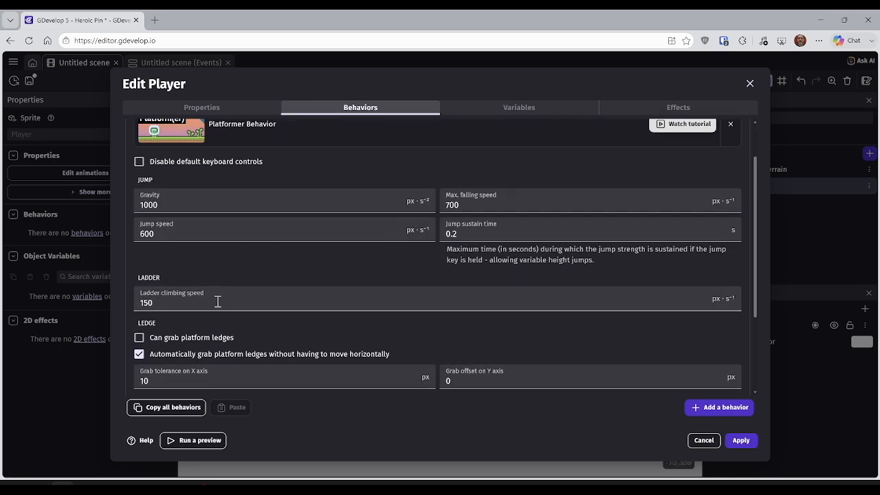
{"action": "scroll", "coordinate": [226, 313], "scroll_direction": "down", "scroll_amount": 2}
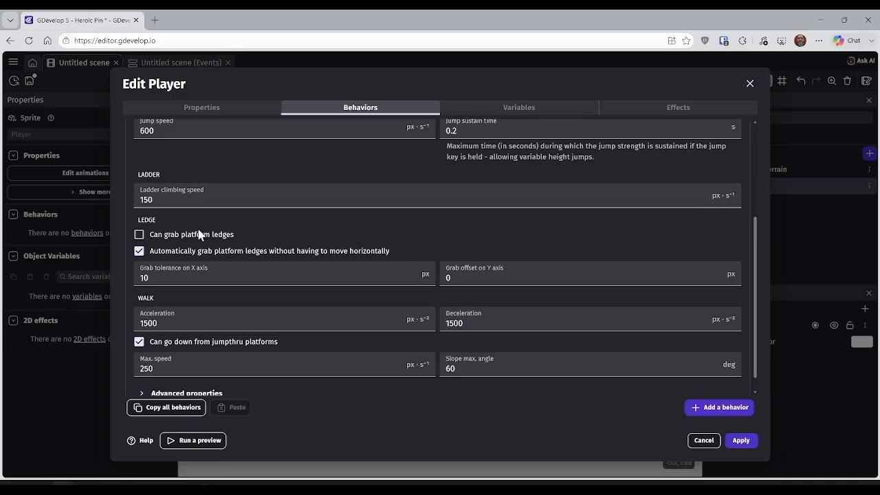
{"action": "scroll", "coordinate": [199, 235], "scroll_direction": "down", "scroll_amount": 1}
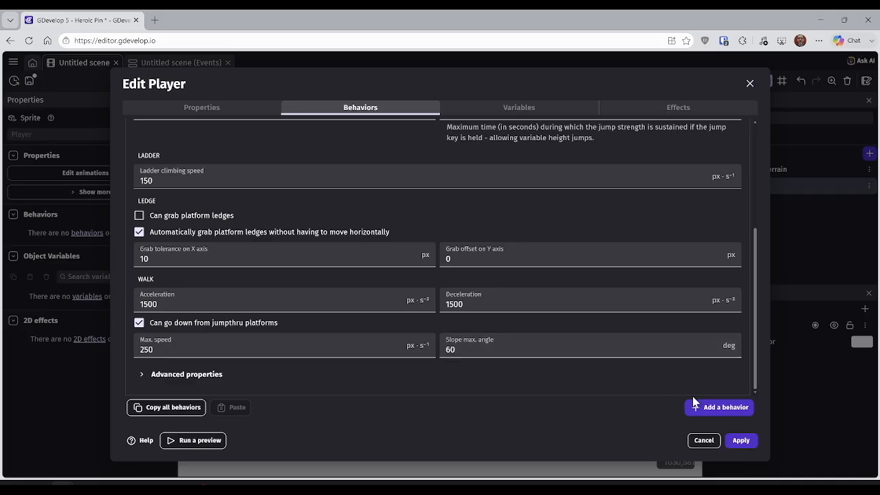
{"action": "left_click", "coordinate": [739, 440]}
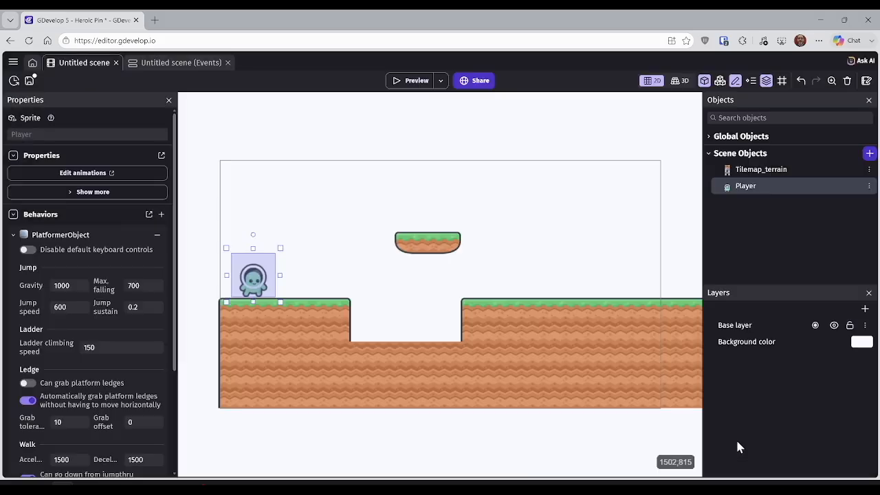
Preview the game and test the Player's running and jumping in both directions across the ground and the pit
{"action": "left_click", "coordinate": [408, 81]}
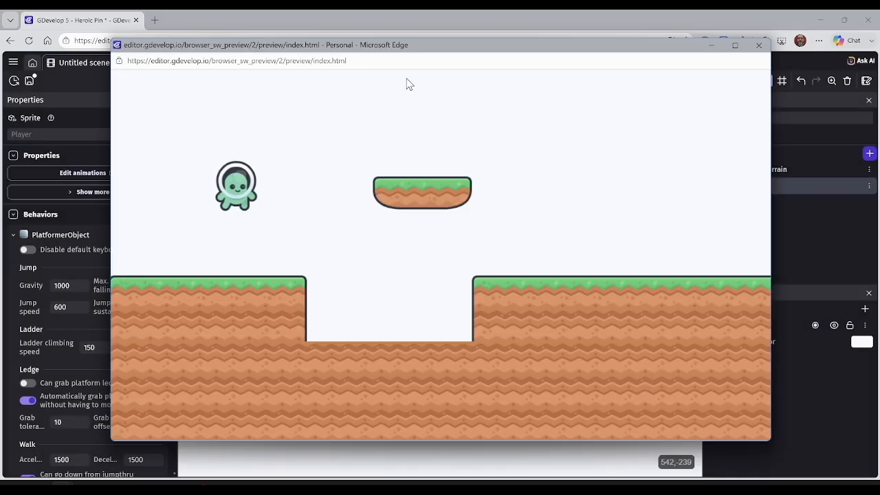
{"action": "key", "text": "Right"}
{"action": "key", "text": "space"}
{"action": "key", "text": "space"}
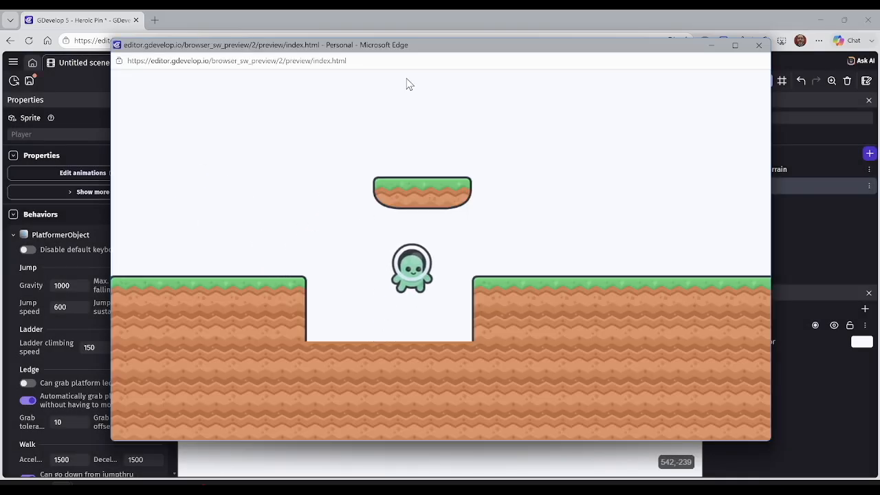
{"action": "key", "text": "Left"}
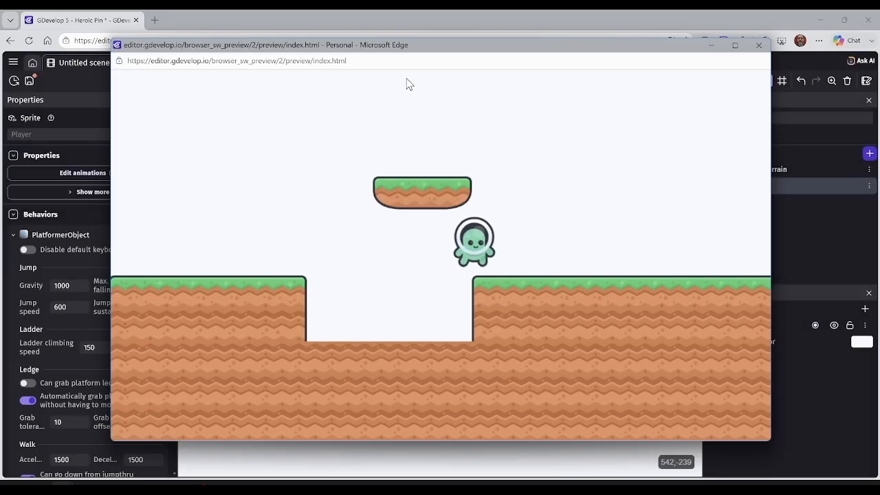
{"action": "key", "text": "space"}
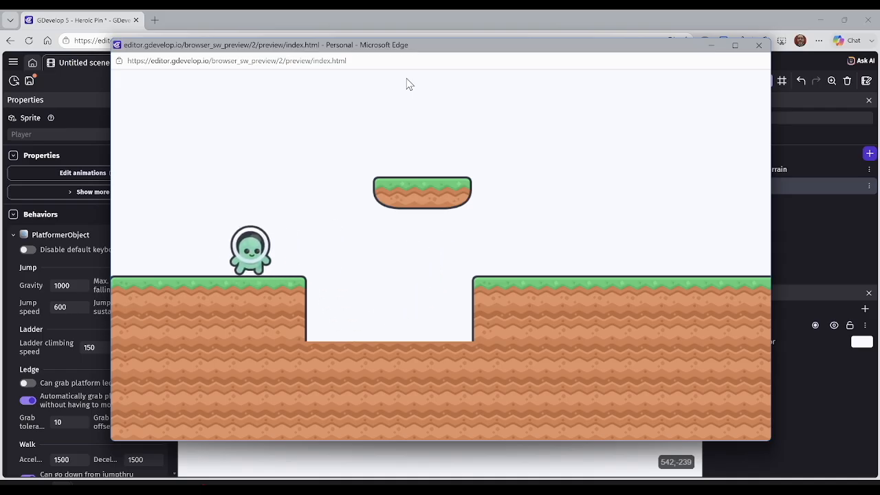
{"action": "key", "text": "Right"}
{"action": "key", "text": "space"}
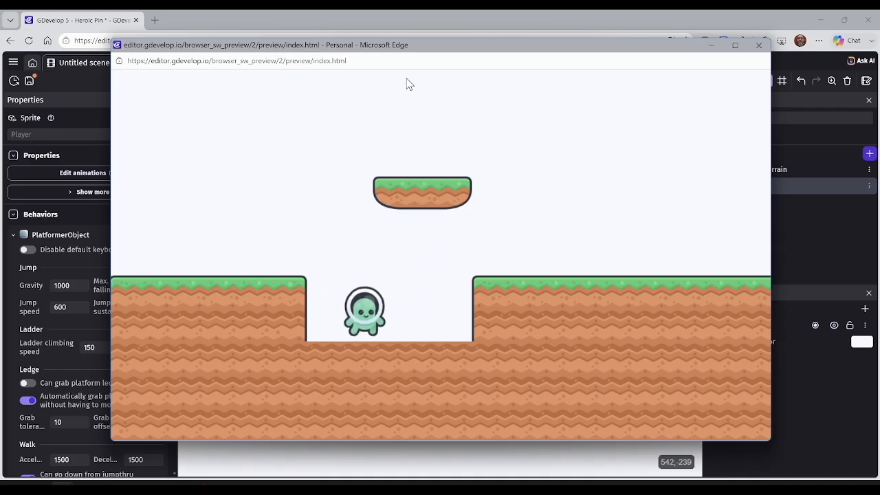
{"action": "key", "text": "space"}
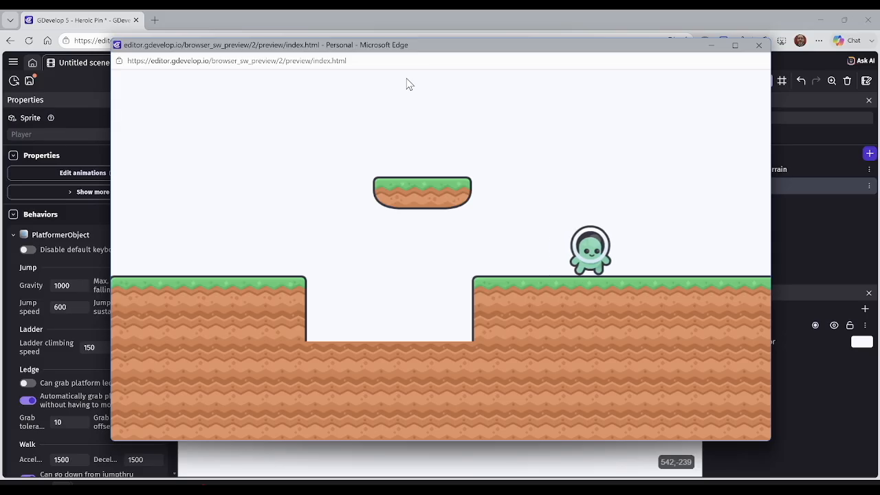
{"action": "key", "text": "Left"}
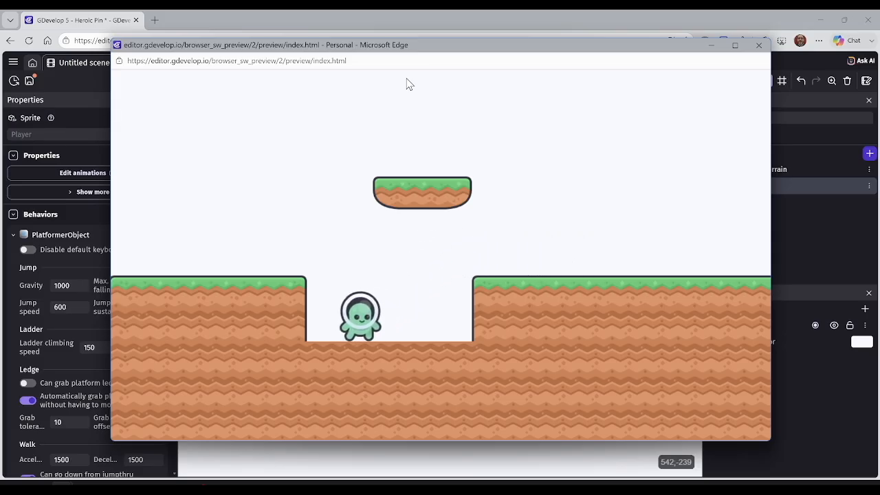
Test the Player's jumping and running around the pit in the running preview, and close the preview
{"action": "key", "text": "space"}
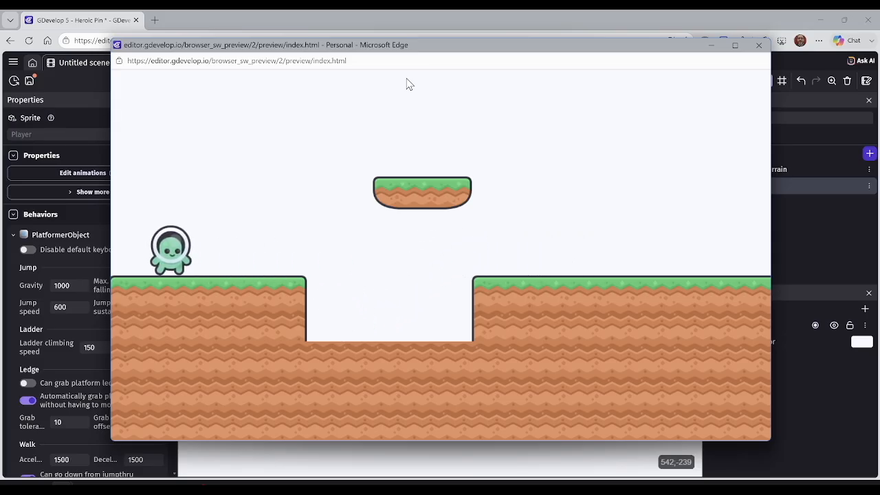
{"action": "key", "text": "Right"}
{"action": "key", "text": "space"}
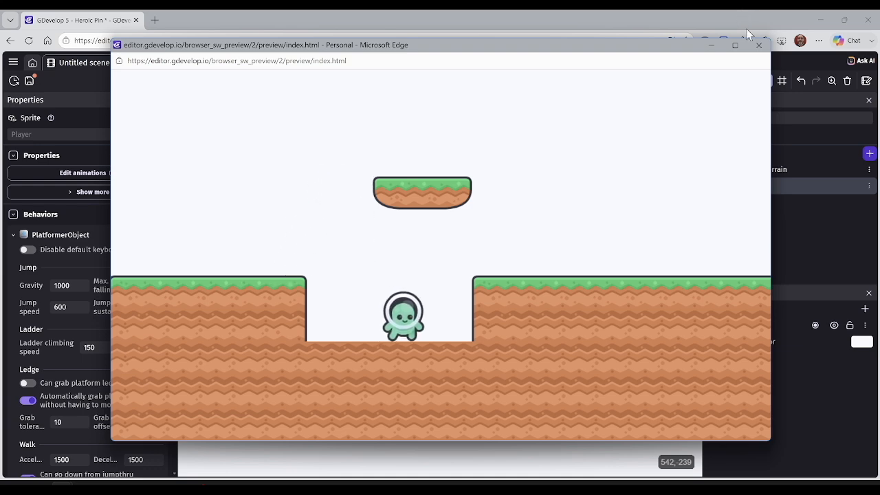
{"action": "left_click", "coordinate": [757, 45]}
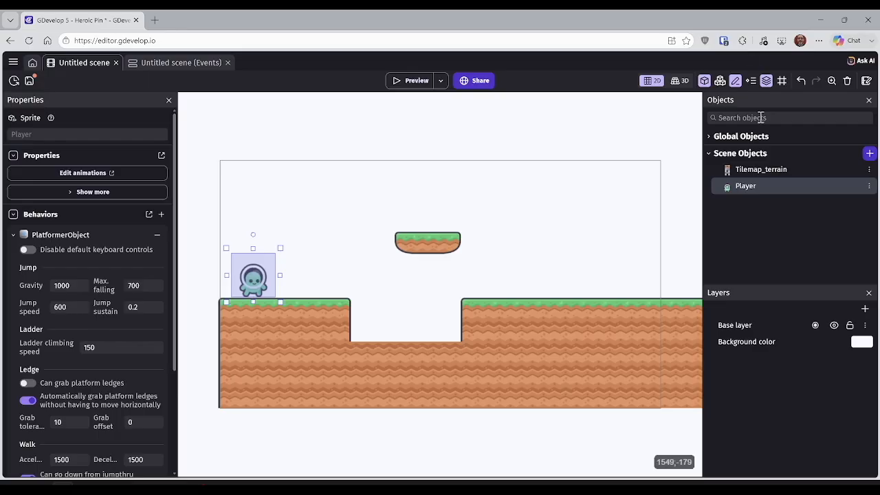
Open the Player object for editing and examine its list of animations, their names and sprites
{"action": "double_click", "coordinate": [753, 190]}
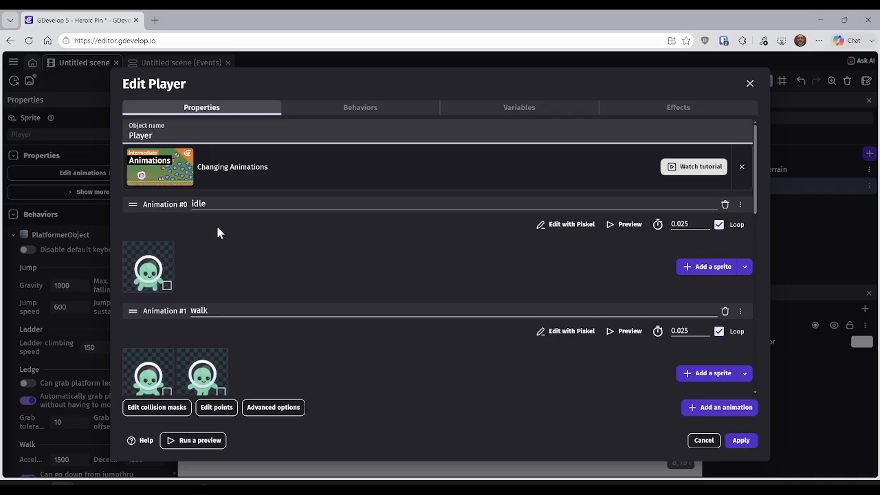
{"action": "scroll", "coordinate": [218, 235], "scroll_direction": "down", "scroll_amount": 3}
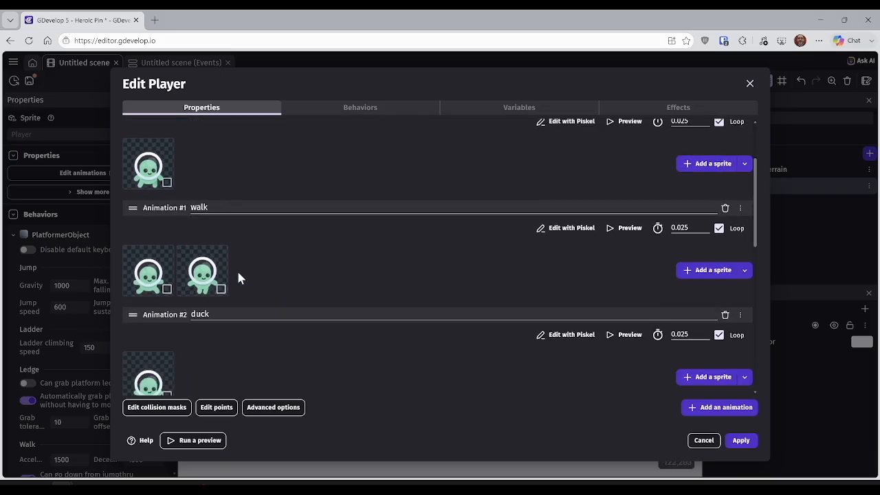
{"action": "scroll", "coordinate": [253, 264], "scroll_direction": "down", "scroll_amount": 3}
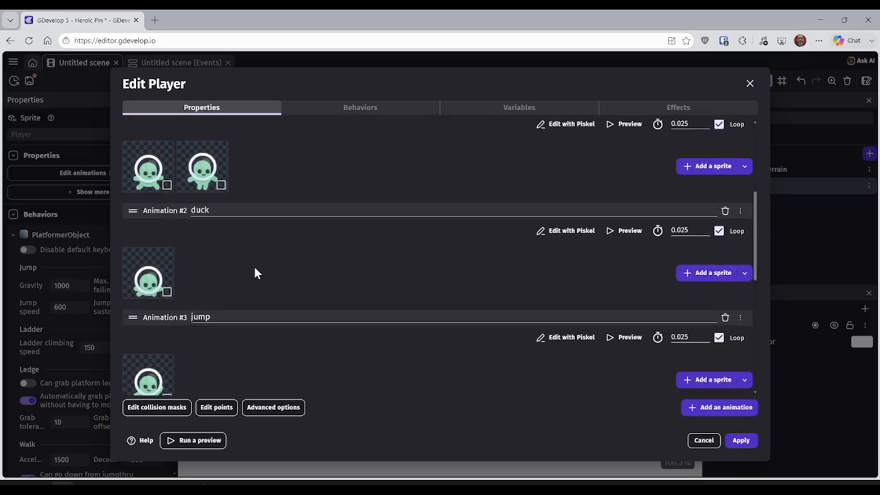
{"action": "scroll", "coordinate": [253, 264], "scroll_direction": "down", "scroll_amount": 4}
{"action": "scroll", "coordinate": [252, 268], "scroll_direction": "down", "scroll_amount": 5}
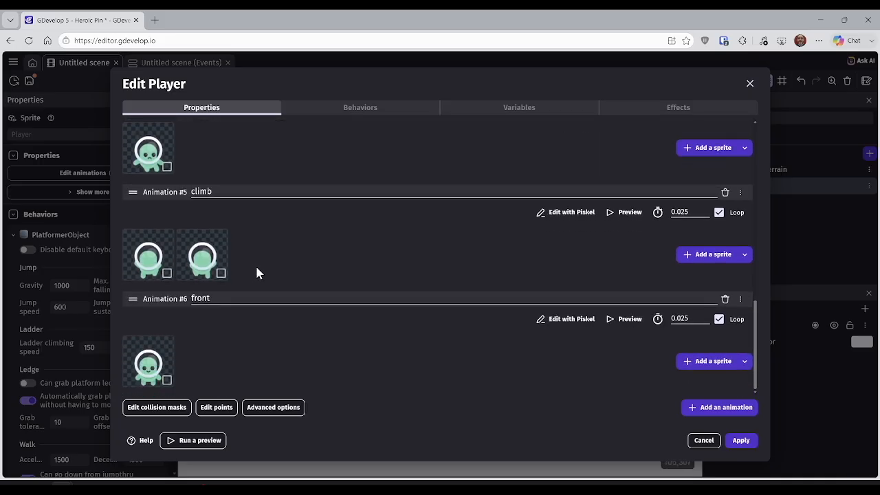
{"action": "scroll", "coordinate": [256, 273], "scroll_direction": "up", "scroll_amount": 5}
{"action": "scroll", "coordinate": [255, 275], "scroll_direction": "up", "scroll_amount": 5}
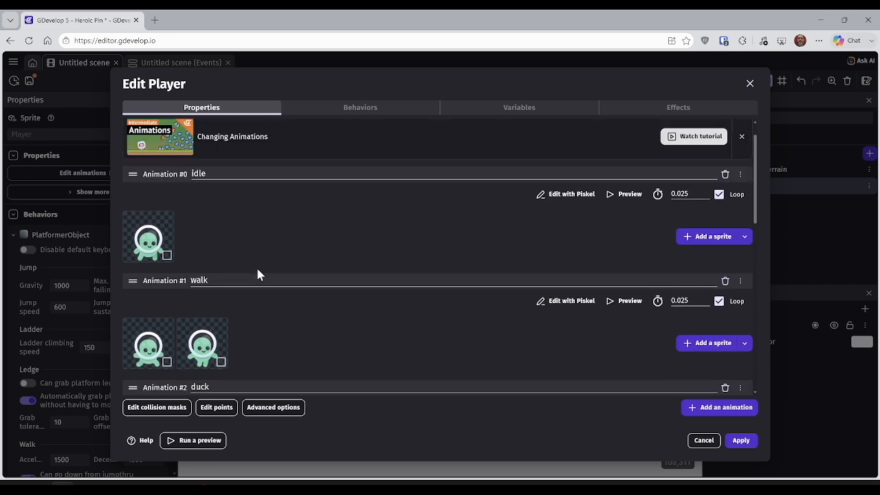
{"action": "scroll", "coordinate": [257, 269], "scroll_direction": "up", "scroll_amount": 1}
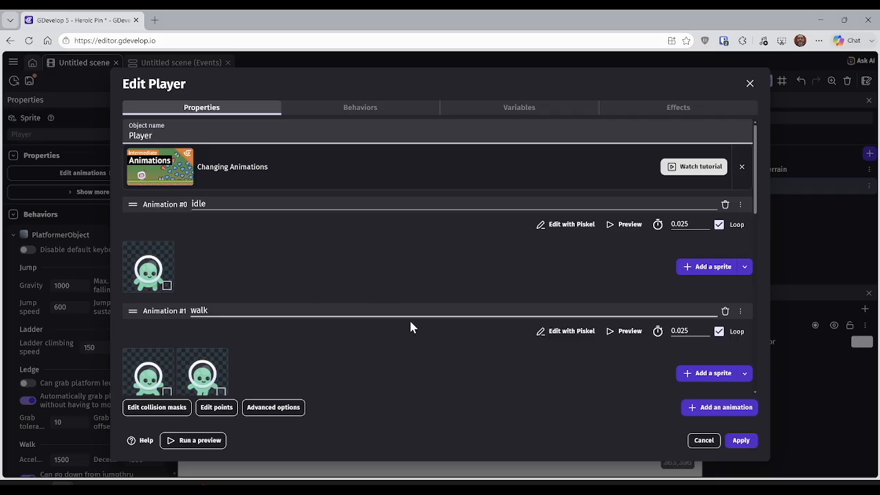
{"action": "scroll", "coordinate": [433, 361], "scroll_direction": "down", "scroll_amount": 10}
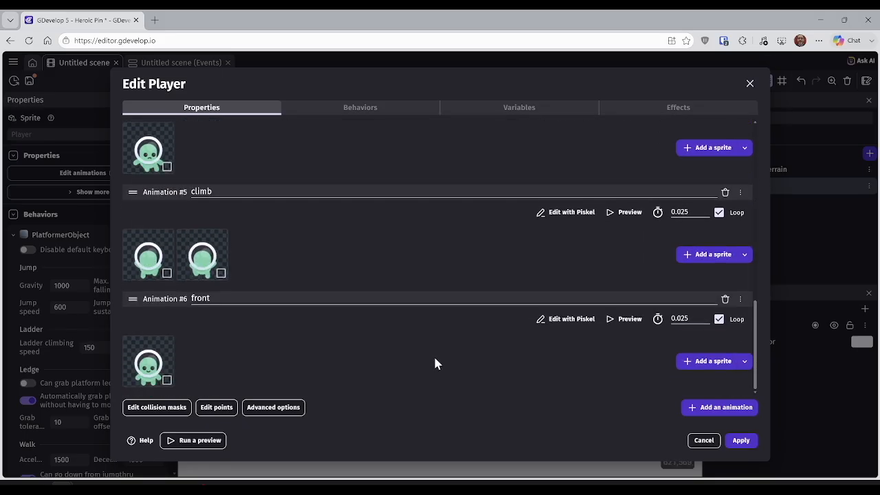
{"action": "scroll", "coordinate": [433, 361], "scroll_direction": "up", "scroll_amount": 10}
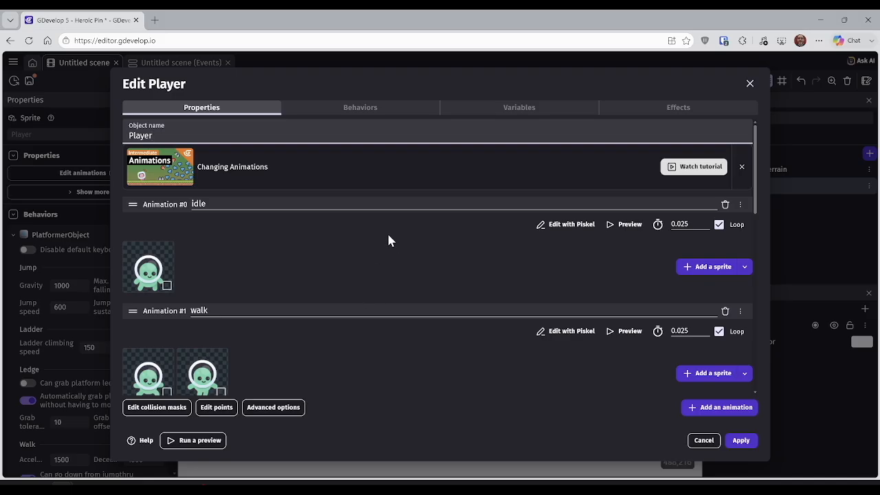
Find the Platformer character animator behavior across all categories by searching for "anima", and add it to the Player
{"action": "left_click", "coordinate": [358, 110]}
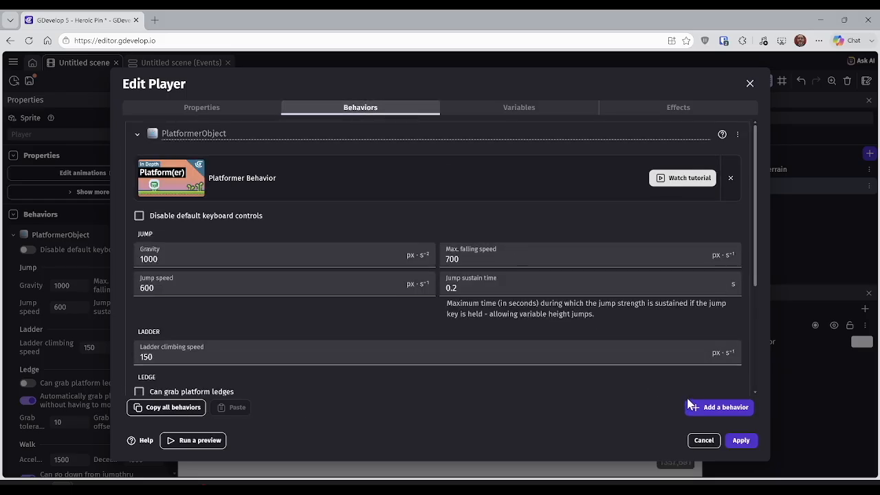
{"action": "left_click", "coordinate": [719, 409]}
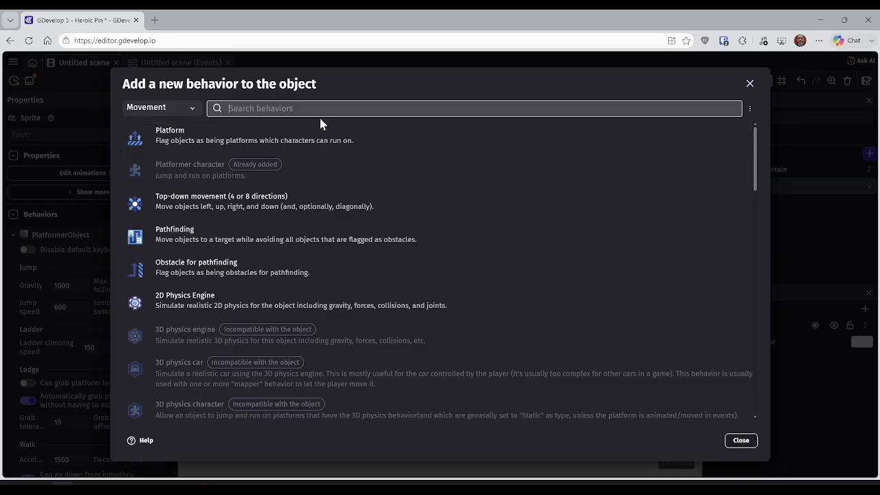
{"action": "left_click", "coordinate": [176, 101]}
{"action": "left_click", "coordinate": [173, 124]}
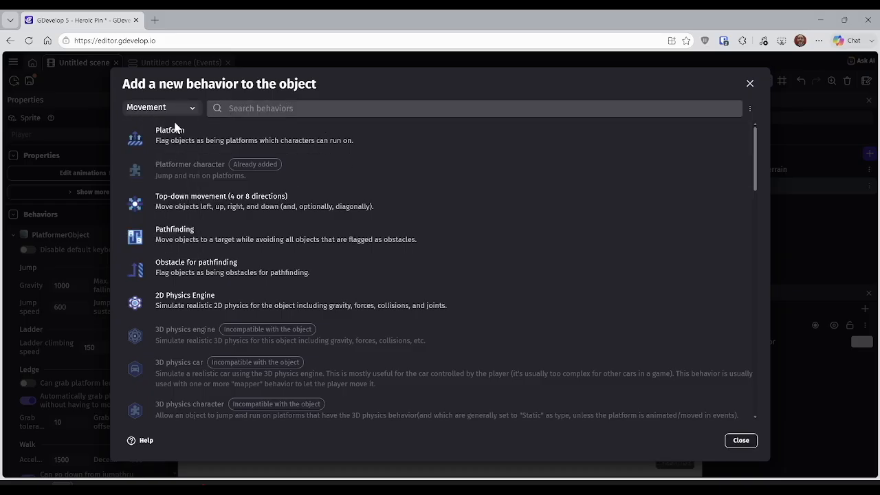
{"action": "left_click", "coordinate": [255, 109]}
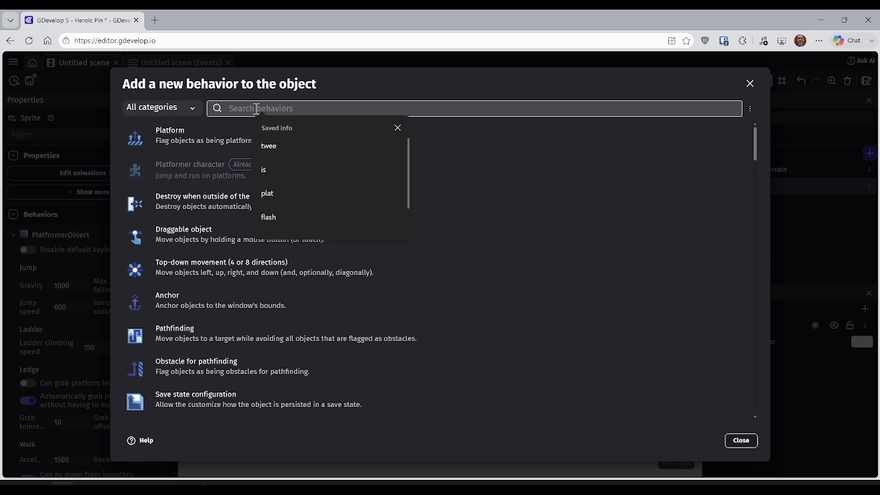
{"action": "type", "text": "anima"}
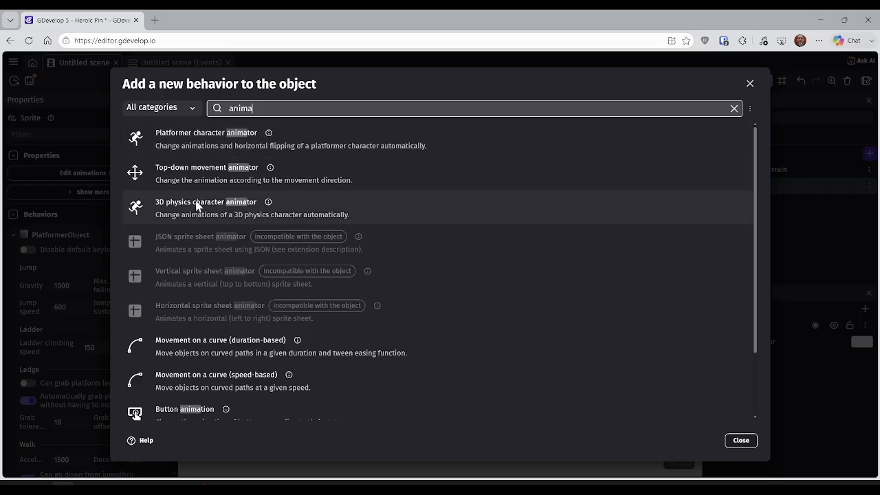
{"action": "left_click", "coordinate": [210, 139]}
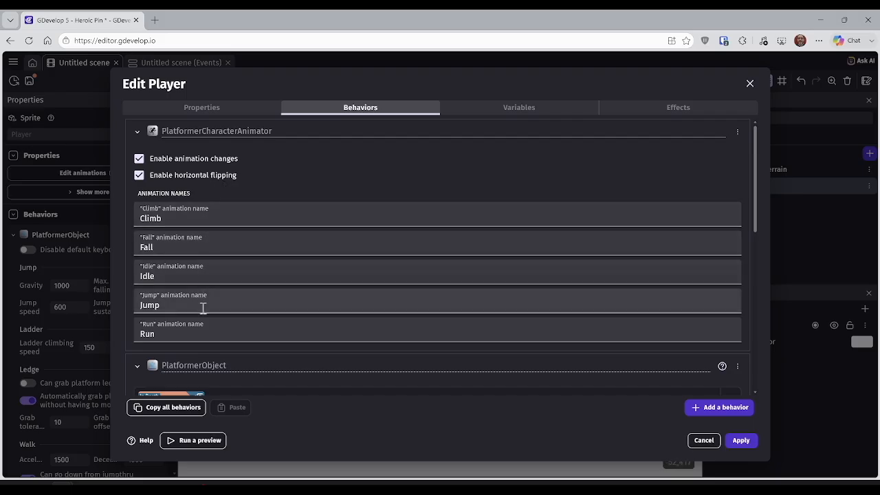
Check the Player's animation names and set the animator's Idle, Jump and Run animation names to idle, jump and walk
{"action": "left_click", "coordinate": [251, 115]}
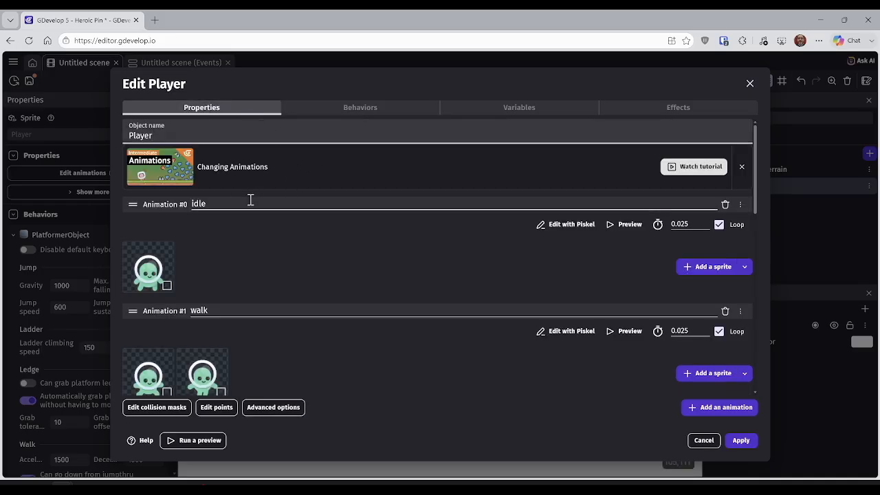
{"action": "left_click", "coordinate": [348, 110]}
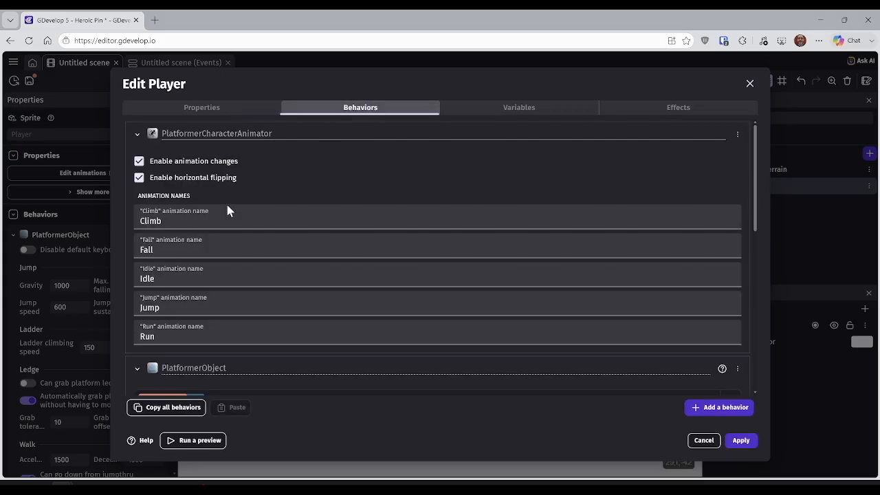
{"action": "double_click", "coordinate": [185, 279]}
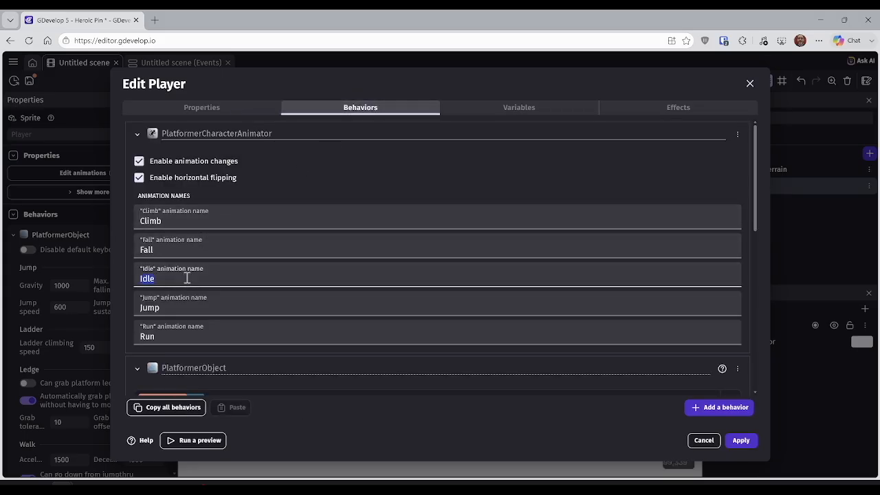
{"action": "type", "text": "id"}
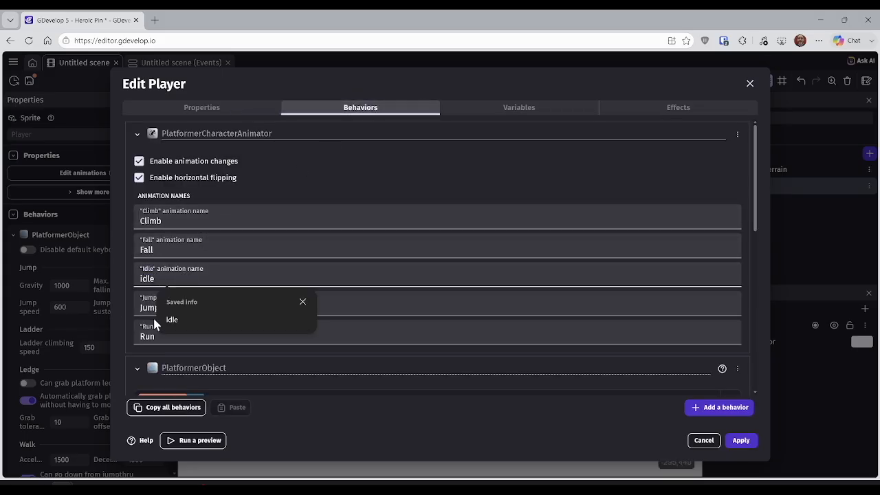
{"action": "key", "text": "Tab"}
{"action": "type", "text": "jump"}
{"action": "key", "text": "Tab"}
{"action": "type", "text": "w"}
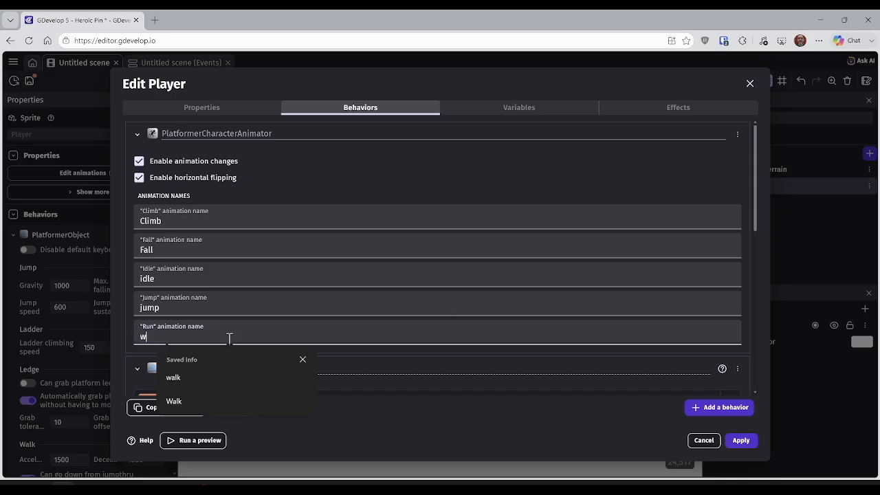
{"action": "type", "text": "alk"}
Look up the remaining Player animation names and set the animator's Climb animation name to climb
{"action": "left_click", "coordinate": [209, 104]}
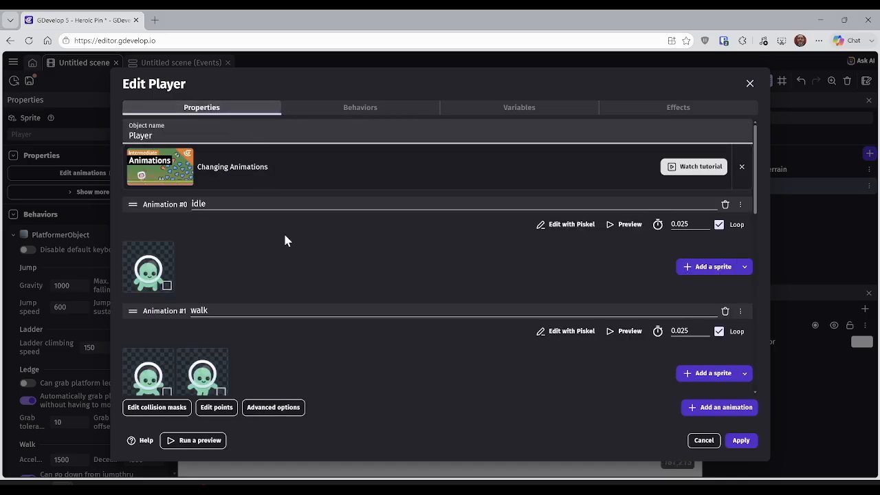
{"action": "scroll", "coordinate": [284, 232], "scroll_direction": "down", "scroll_amount": 2}
{"action": "scroll", "coordinate": [284, 231], "scroll_direction": "down", "scroll_amount": 2}
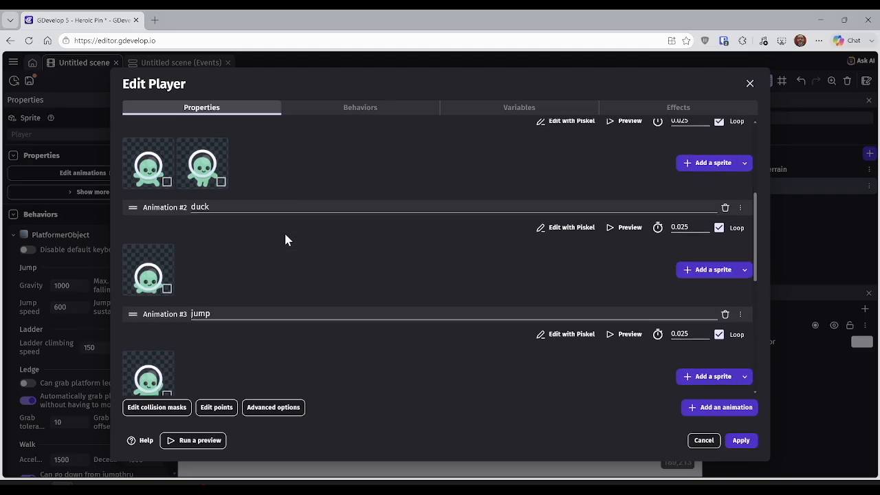
{"action": "scroll", "coordinate": [286, 237], "scroll_direction": "down", "scroll_amount": 5}
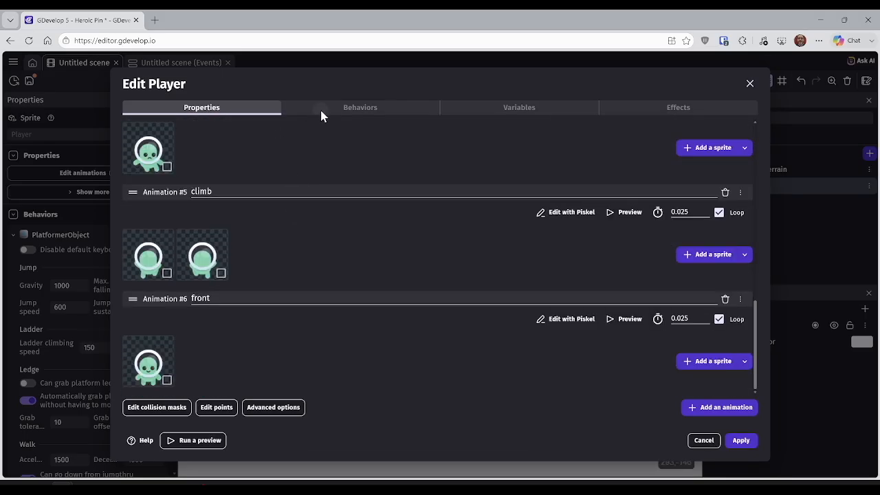
{"action": "left_click", "coordinate": [321, 108]}
{"action": "left_click", "coordinate": [201, 219]}
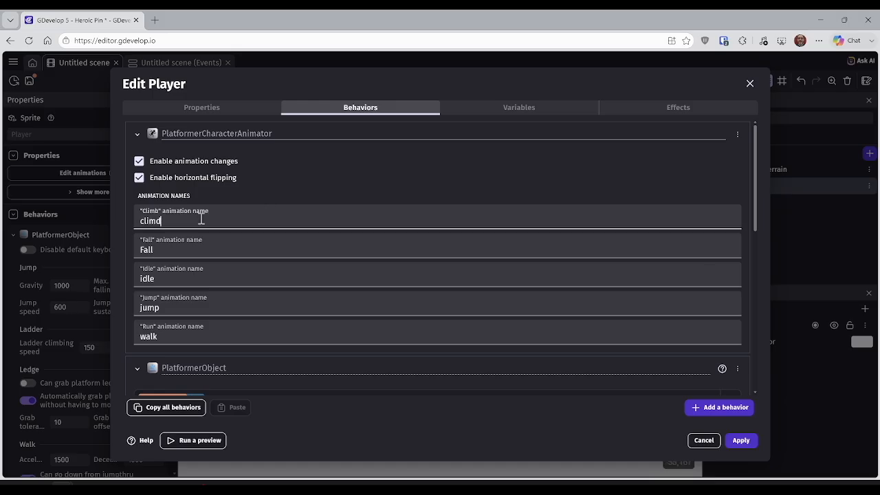
{"action": "key", "text": "BackSpace"}
{"action": "type", "text": "b"}
{"action": "left_click", "coordinate": [266, 158]}
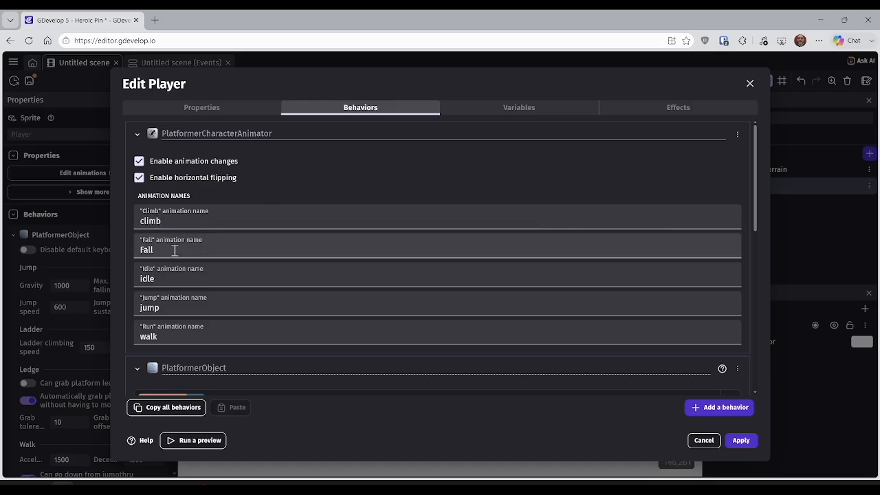
Add a new Player animation named fall, using the green character's jump sprite from the project resources
{"action": "left_click", "coordinate": [217, 105]}
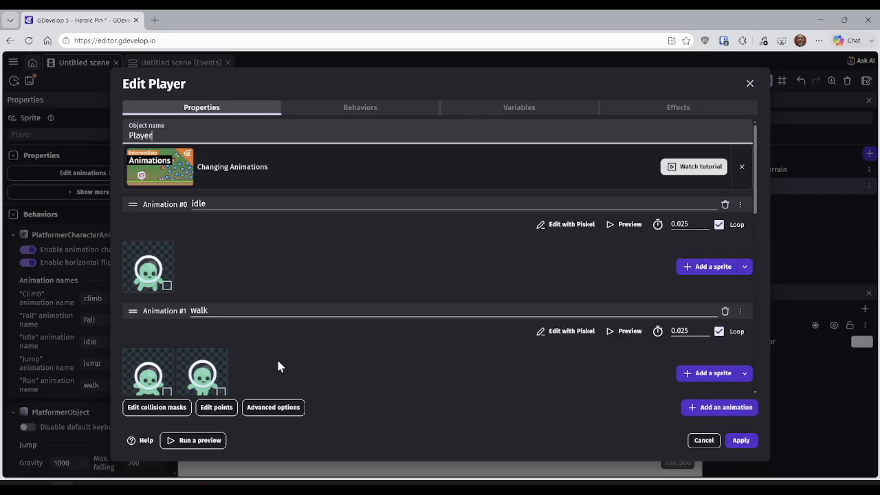
{"action": "left_click", "coordinate": [711, 408]}
{"action": "left_click", "coordinate": [302, 297]}
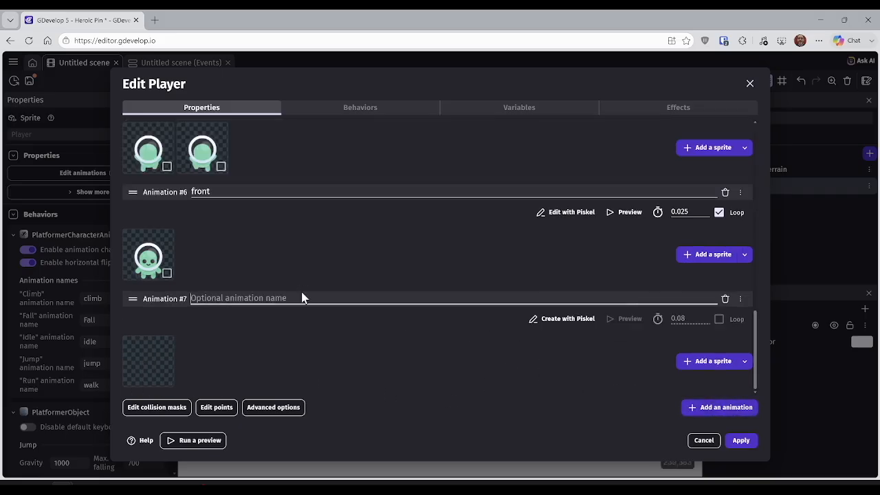
{"action": "type", "text": "fall"}
{"action": "left_click", "coordinate": [744, 362]}
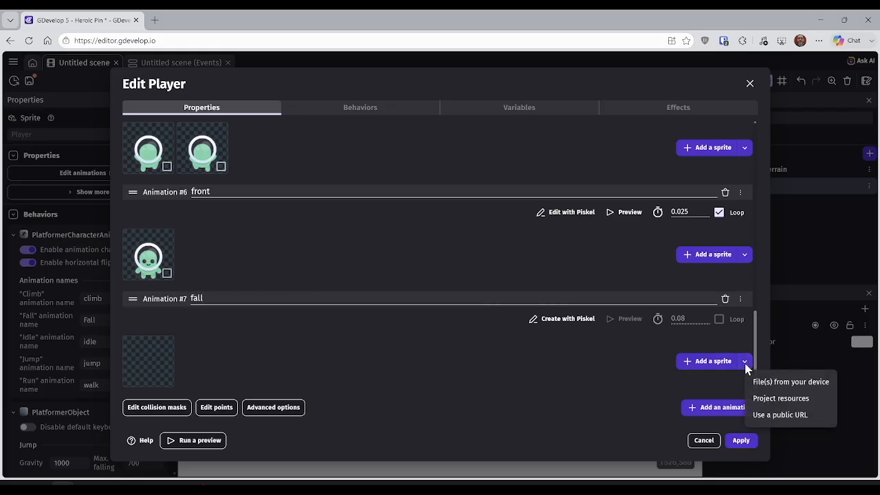
{"action": "left_click", "coordinate": [763, 399]}
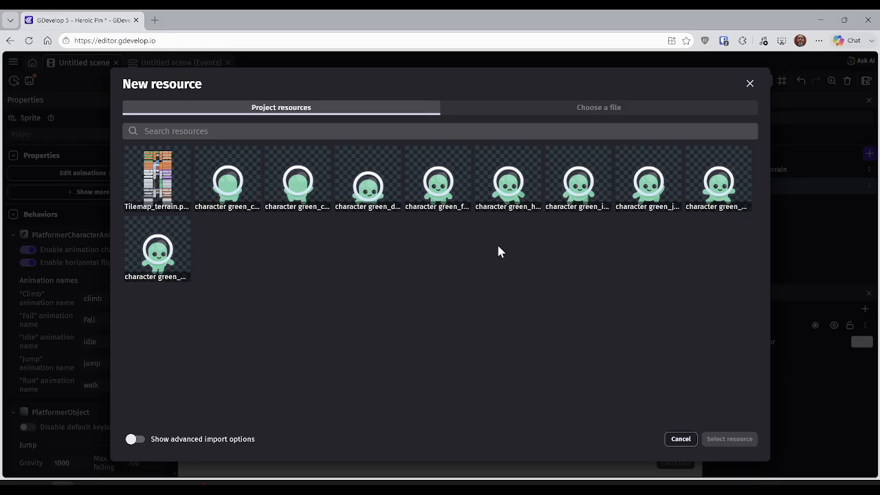
{"action": "left_click", "coordinate": [647, 192]}
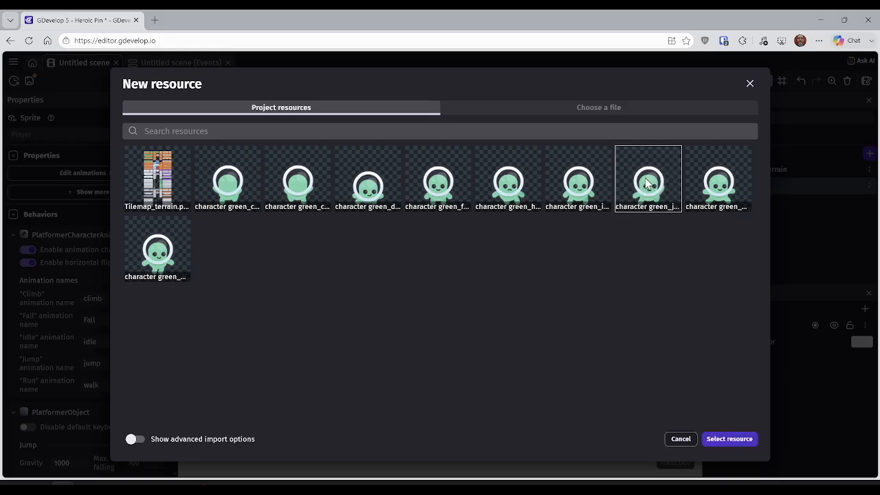
{"action": "left_click", "coordinate": [729, 439]}
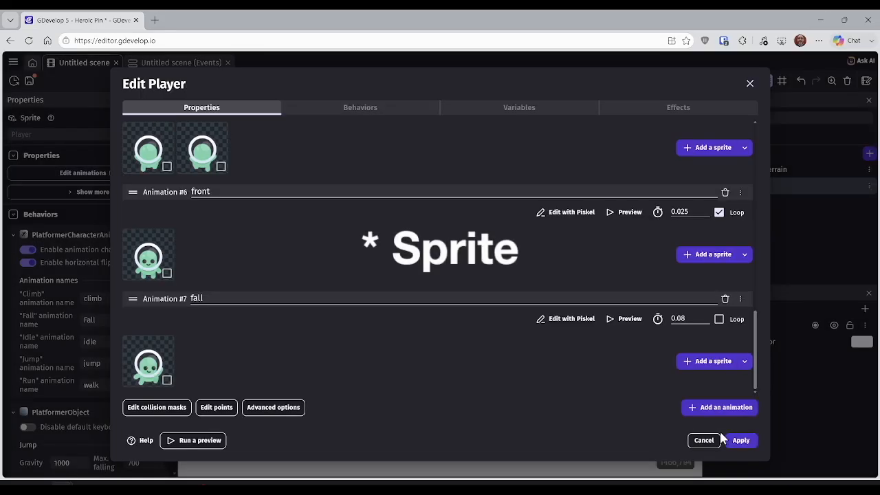
Set the Fall animation name in the Player's platformer character animator behavior to fall
{"action": "left_click", "coordinate": [355, 106]}
{"action": "left_click", "coordinate": [177, 240]}
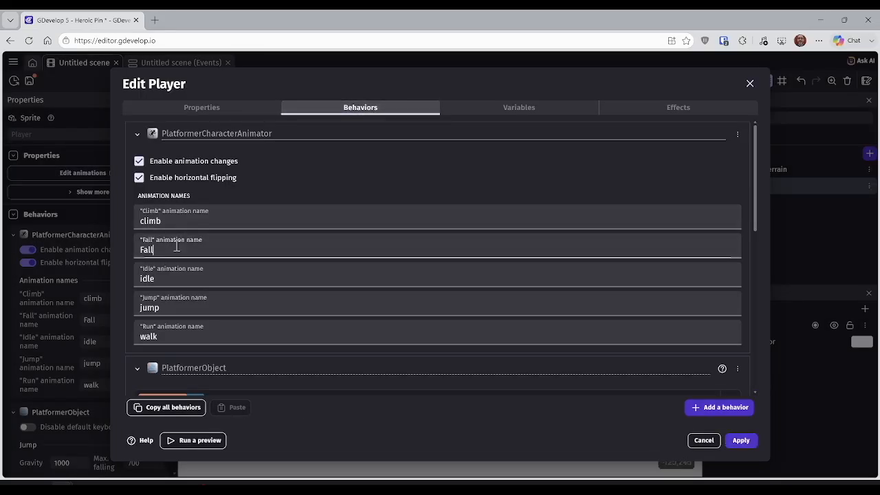
{"action": "type", "text": "fall"}
{"action": "left_click", "coordinate": [276, 168]}
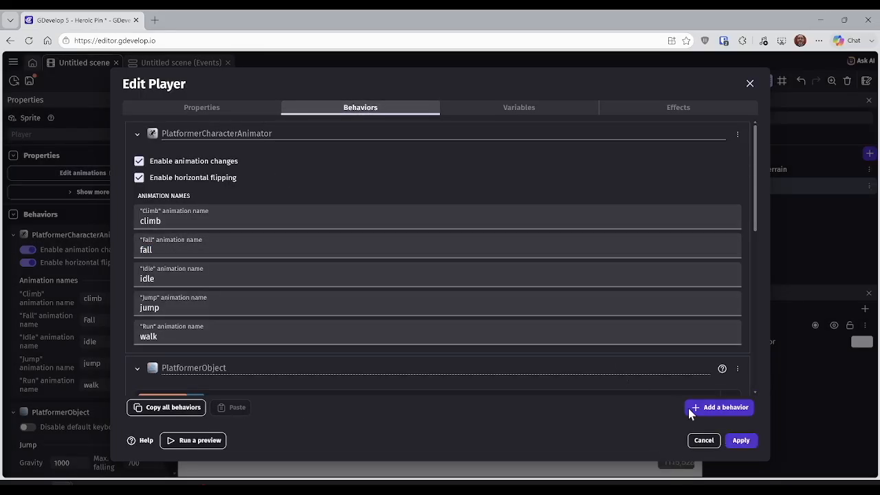
Apply the Player's animator behavior changes and preview the scene to test the Player's jump animation
{"action": "left_click", "coordinate": [739, 439]}
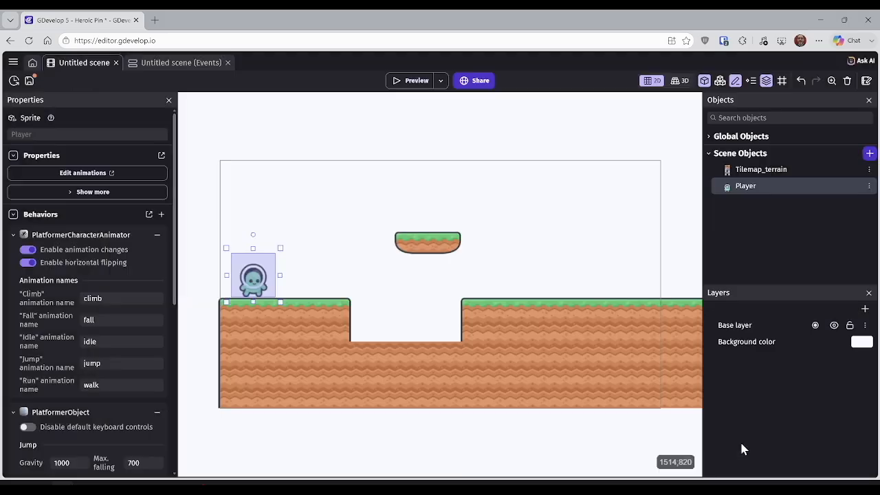
{"action": "left_click", "coordinate": [406, 81]}
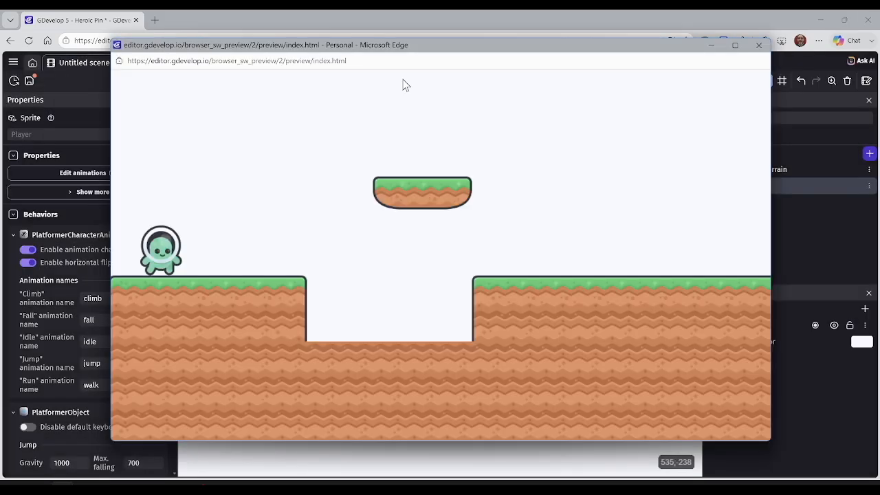
{"action": "key", "text": "space"}
{"action": "key", "text": "space"}
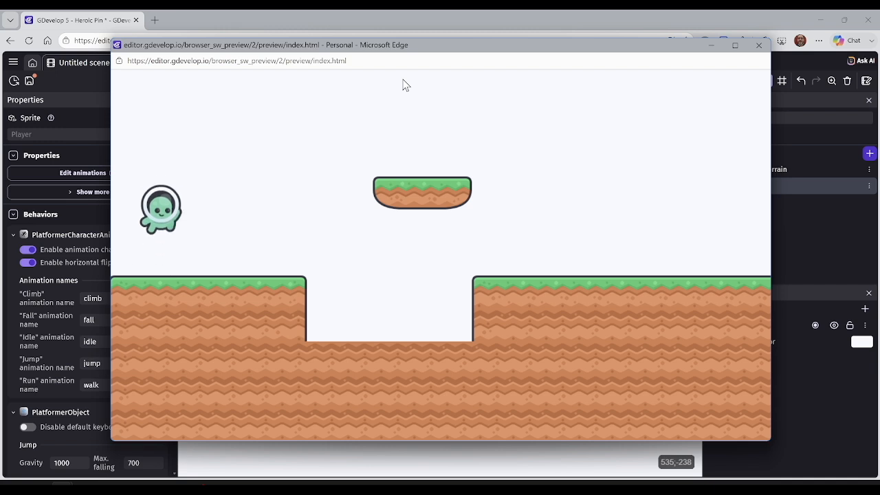
Test the Player running in both directions and jumping around the terrain gap to check the animation changes, and close the preview
{"action": "key", "text": "Right"}
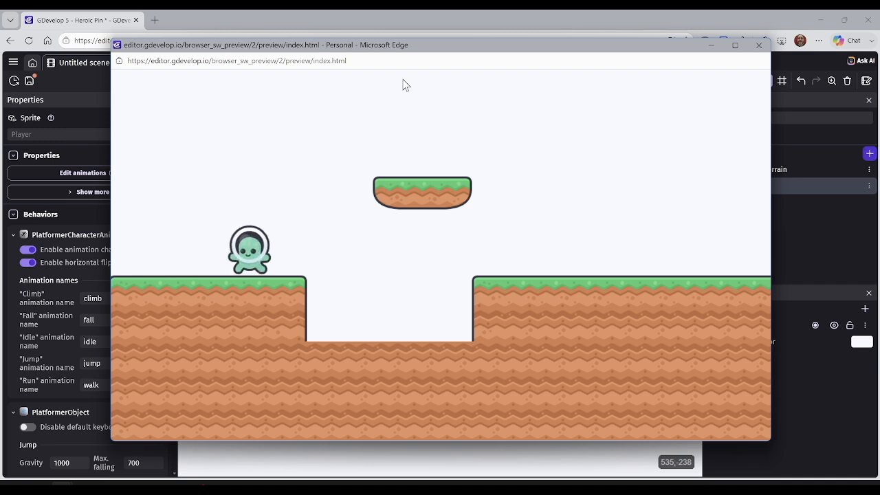
{"action": "key", "text": "Left"}
{"action": "key", "text": "Right"}
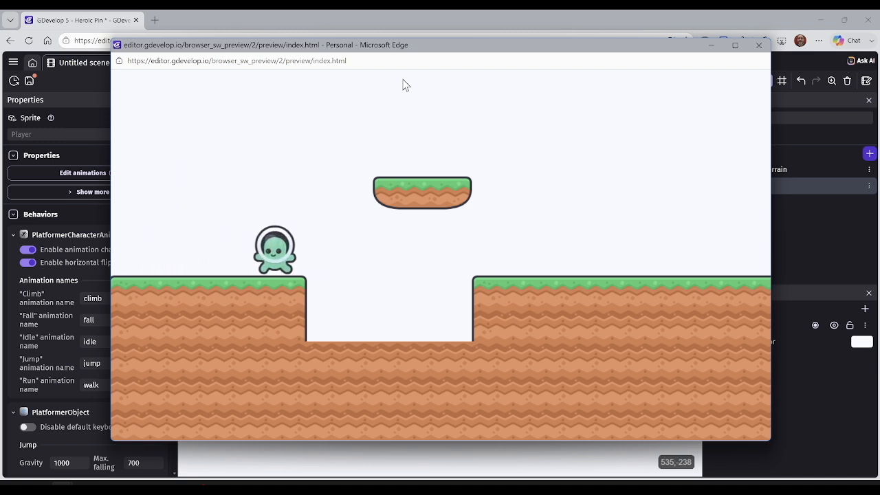
{"action": "key", "text": "Left"}
{"action": "key", "text": "Right"}
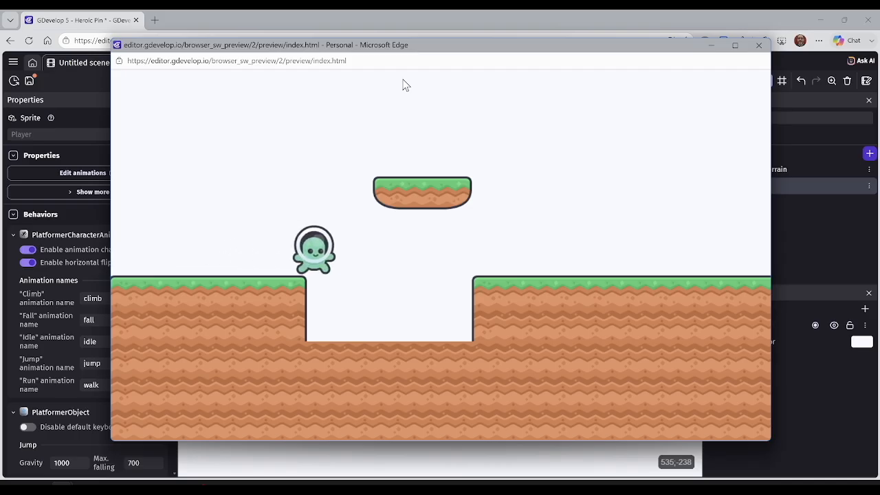
{"action": "key", "text": "Right"}
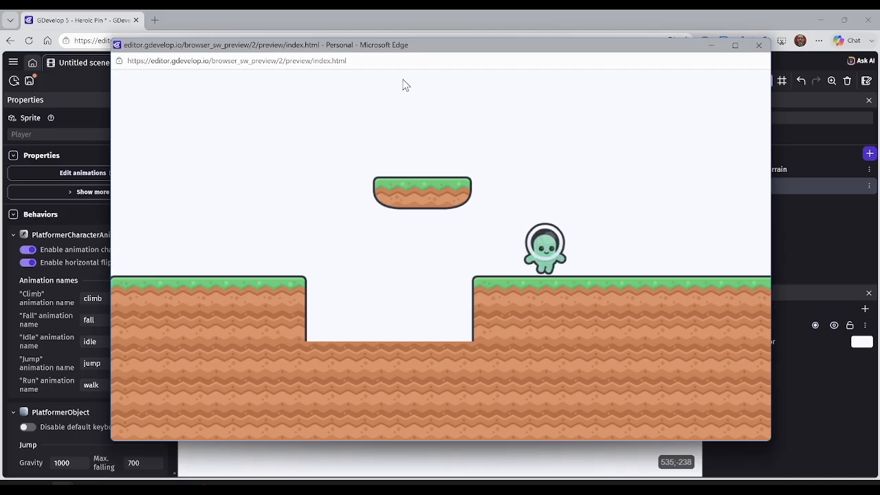
{"action": "key", "text": "Left"}
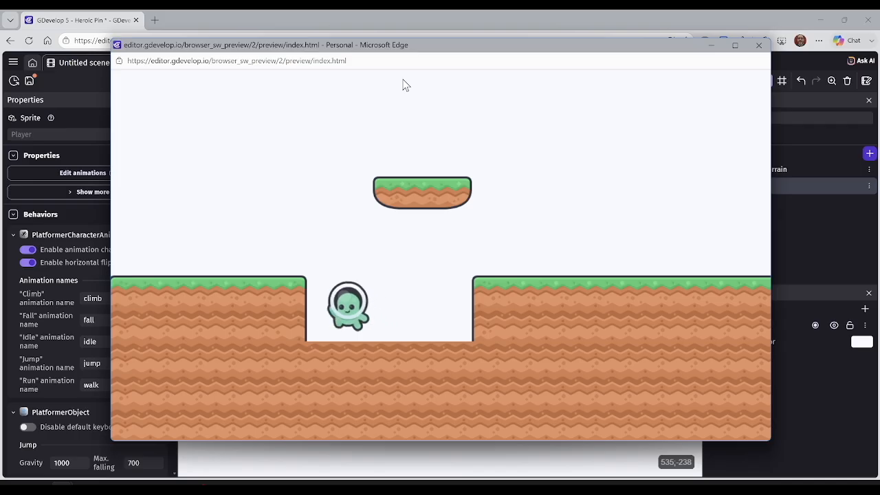
{"action": "key", "text": "space"}
{"action": "key", "text": "Right"}
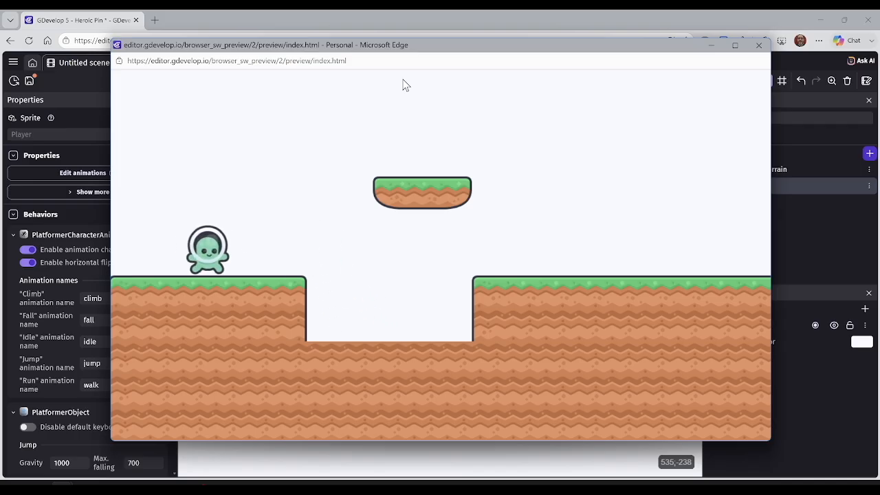
{"action": "key", "text": "space"}
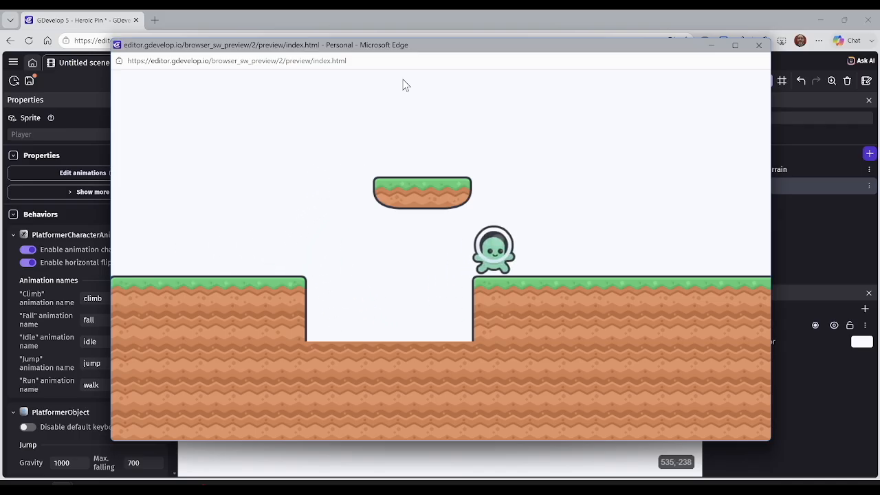
{"action": "key", "text": "Left"}
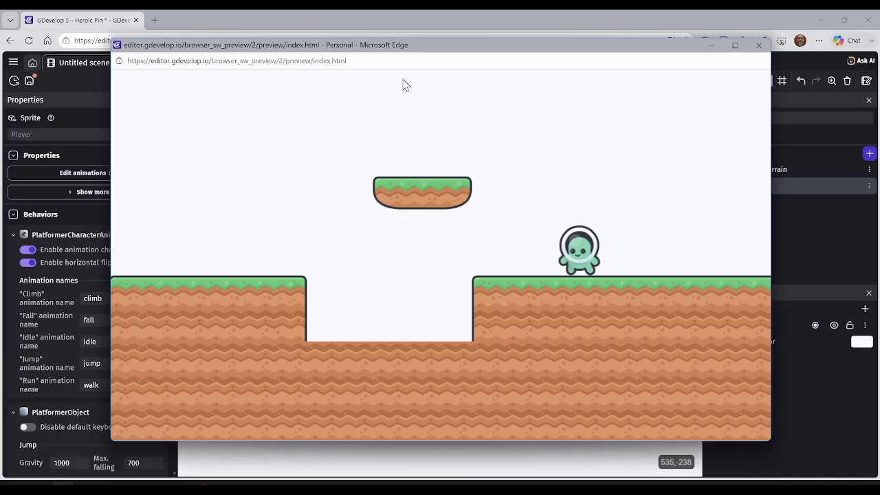
{"action": "left_click", "coordinate": [759, 46]}
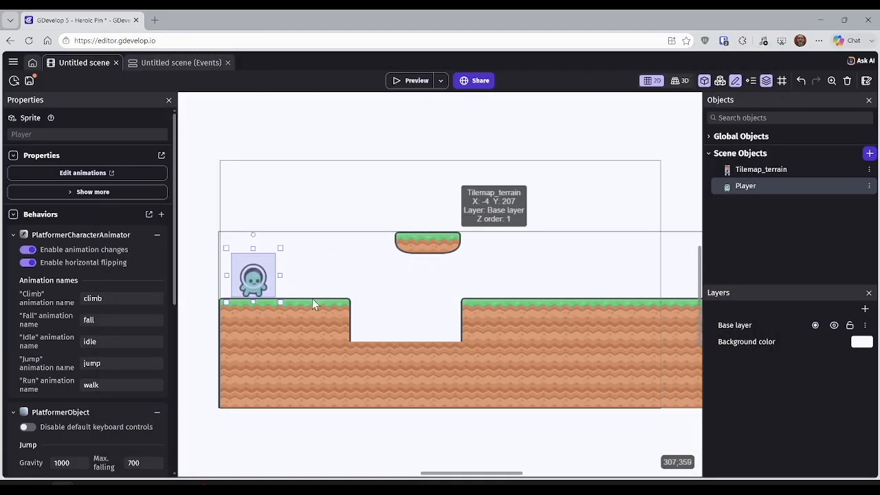
Open the Player's walk animation preview and set its playback speed to 4 FPS
{"action": "double_click", "coordinate": [737, 189]}
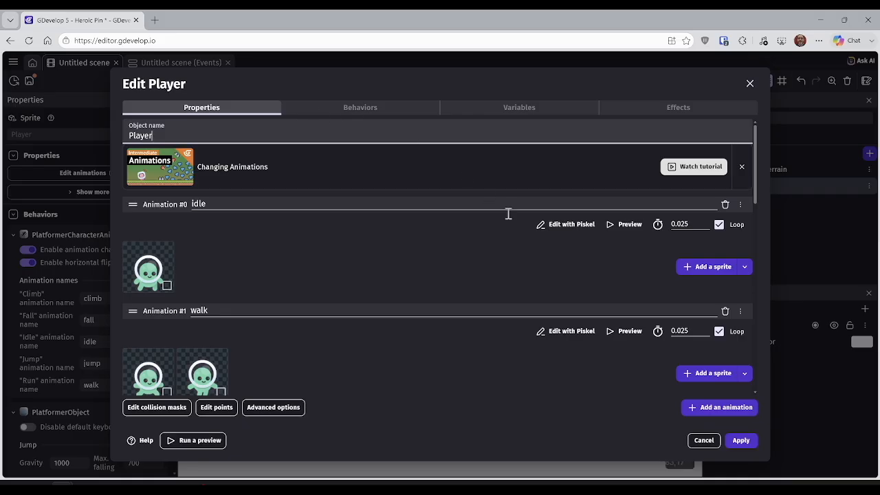
{"action": "scroll", "coordinate": [515, 338], "scroll_direction": "down", "scroll_amount": 1}
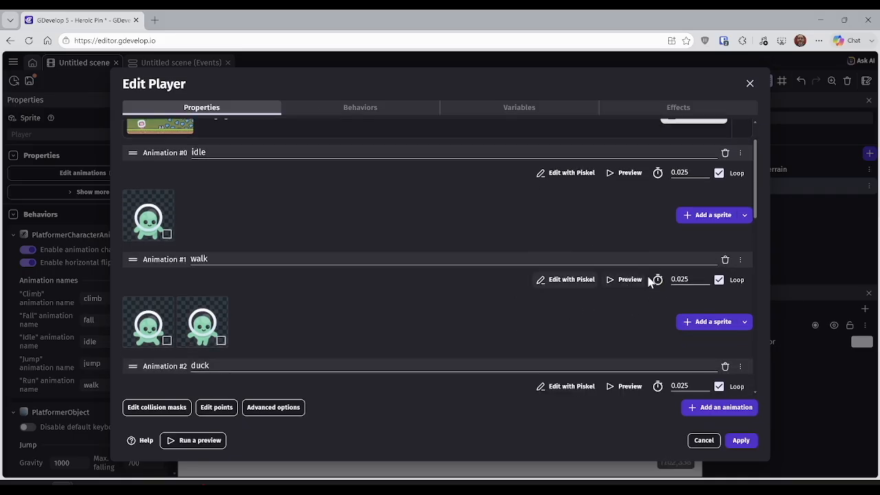
{"action": "left_click", "coordinate": [629, 280]}
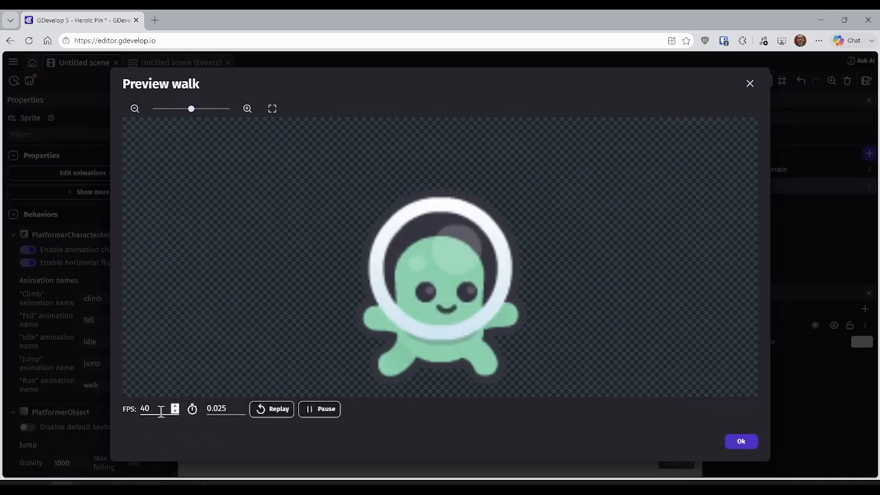
{"action": "left_click_drag", "start_coordinate": [155, 409], "coordinate": [135, 411]}
{"action": "type", "text": "4"}
{"action": "left_click", "coordinate": [230, 408]}
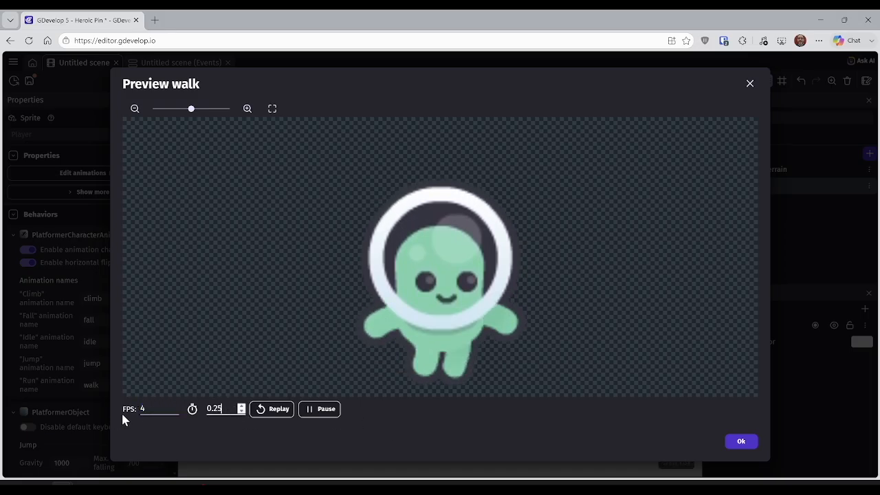
Set the walk animation's speed to 8 FPS and apply the changes to the Player
{"action": "left_click_drag", "start_coordinate": [156, 411], "coordinate": [131, 409]}
{"action": "type", "text": "8"}
{"action": "left_click", "coordinate": [400, 414]}
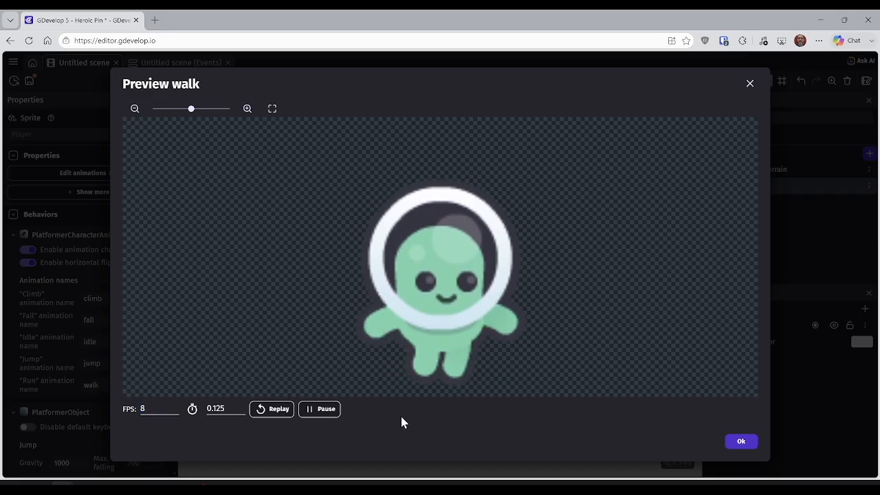
{"action": "left_click", "coordinate": [741, 442]}
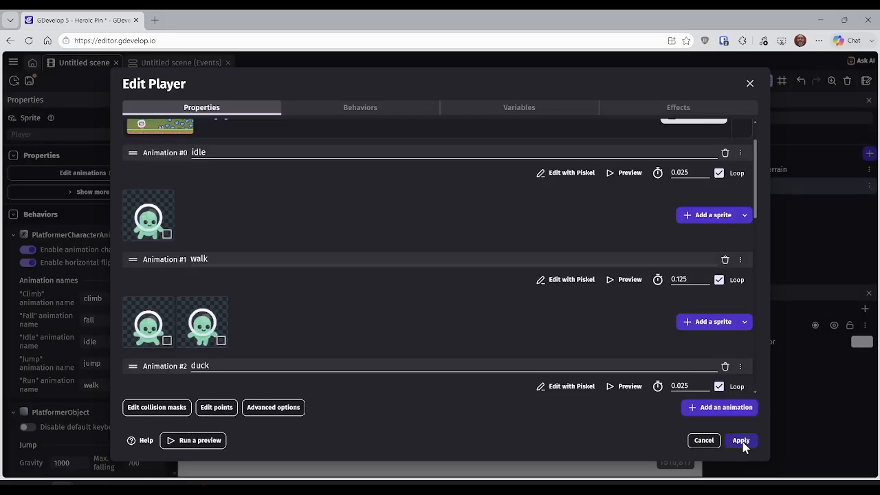
{"action": "left_click", "coordinate": [742, 442]}
Preview the scene and move the Player in both directions and jump to check the walk animation's speed
{"action": "left_click", "coordinate": [409, 82]}
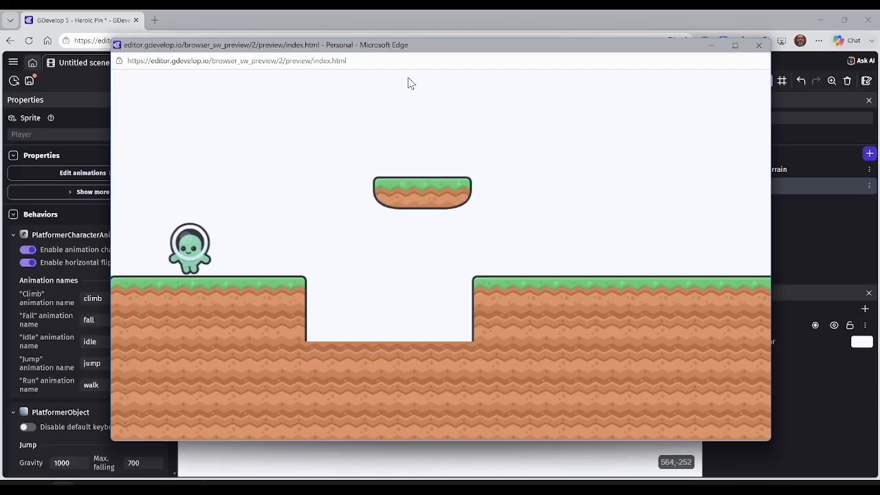
{"action": "key", "text": "Right"}
{"action": "key", "text": "Left"}
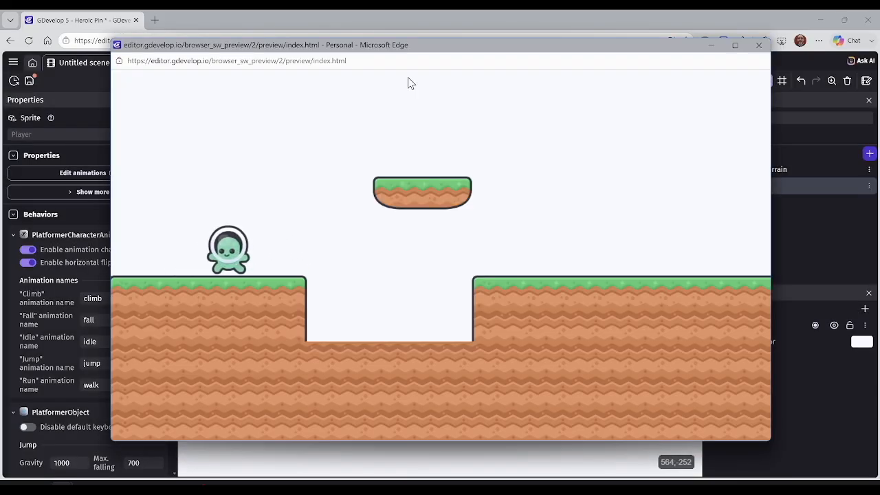
{"action": "key", "text": "Right"}
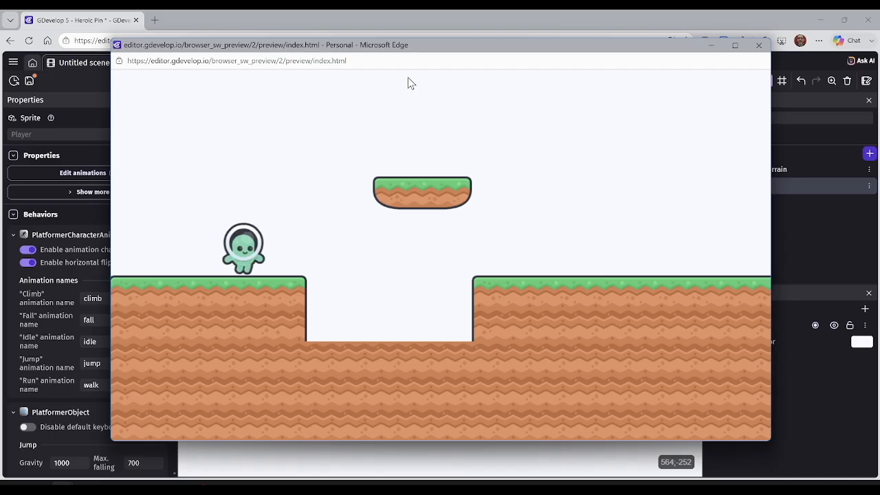
{"action": "key", "text": "Right"}
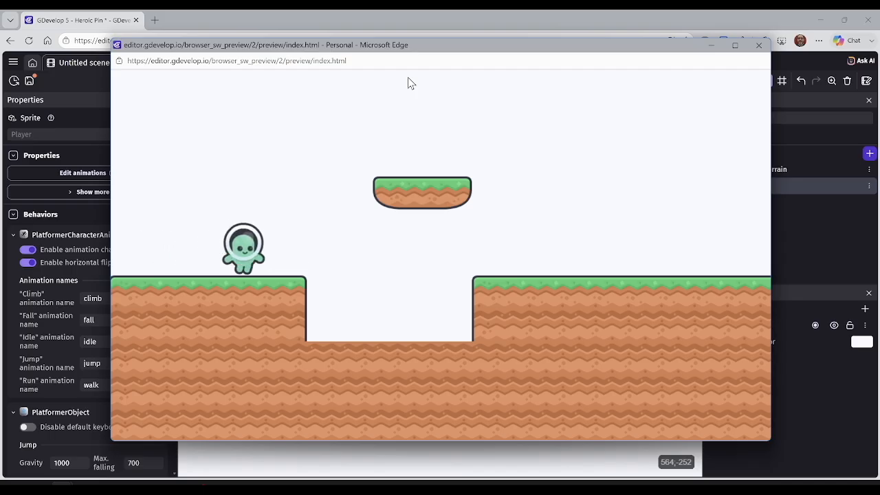
{"action": "key", "text": "space"}
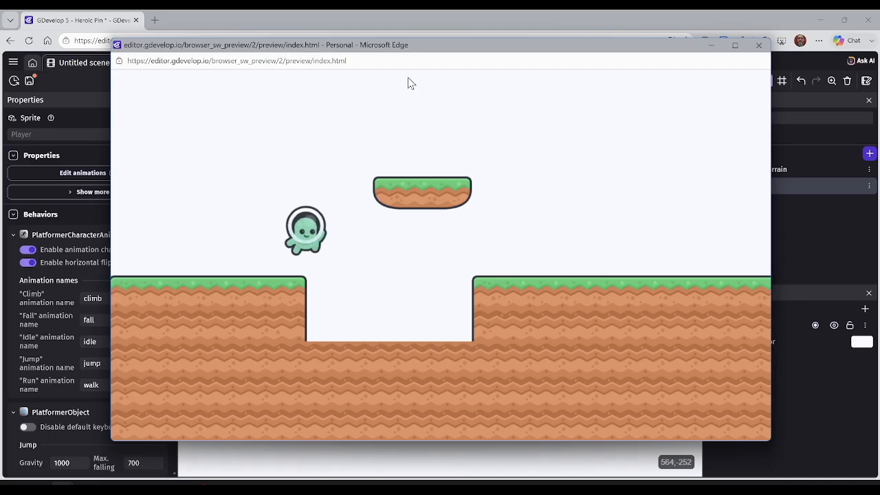